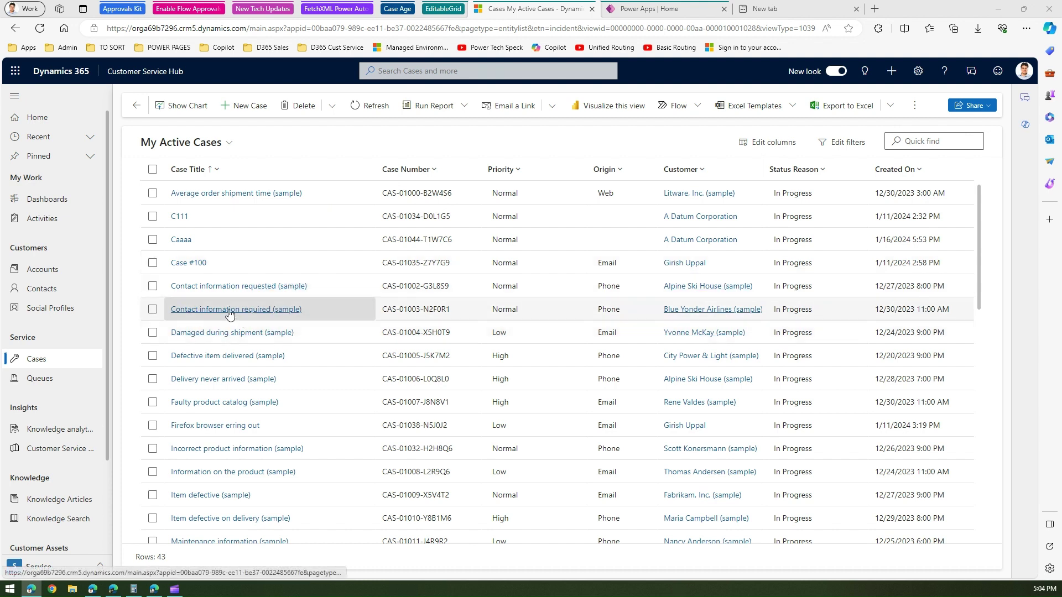
Change Case #100's Origin from Email to Phone, save, and go back to My Active Cases.
click(191, 264)
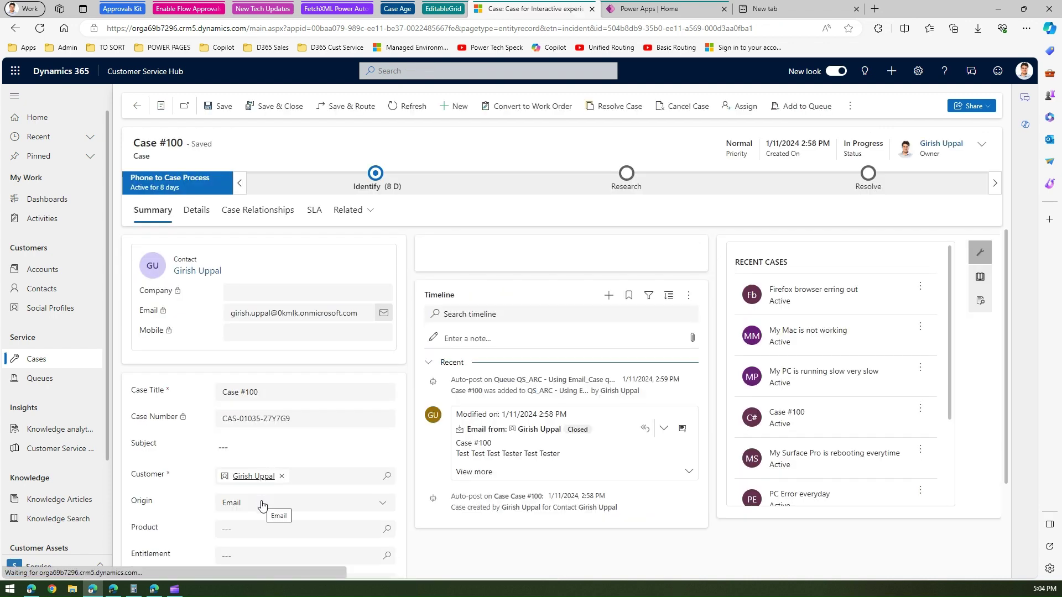
click(262, 504)
click(257, 544)
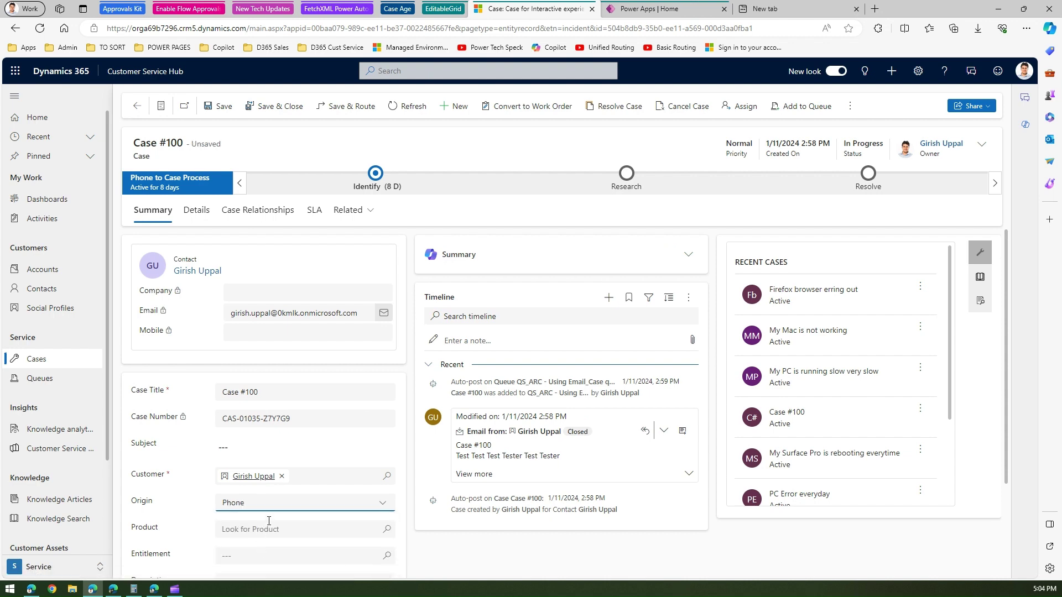
click(222, 106)
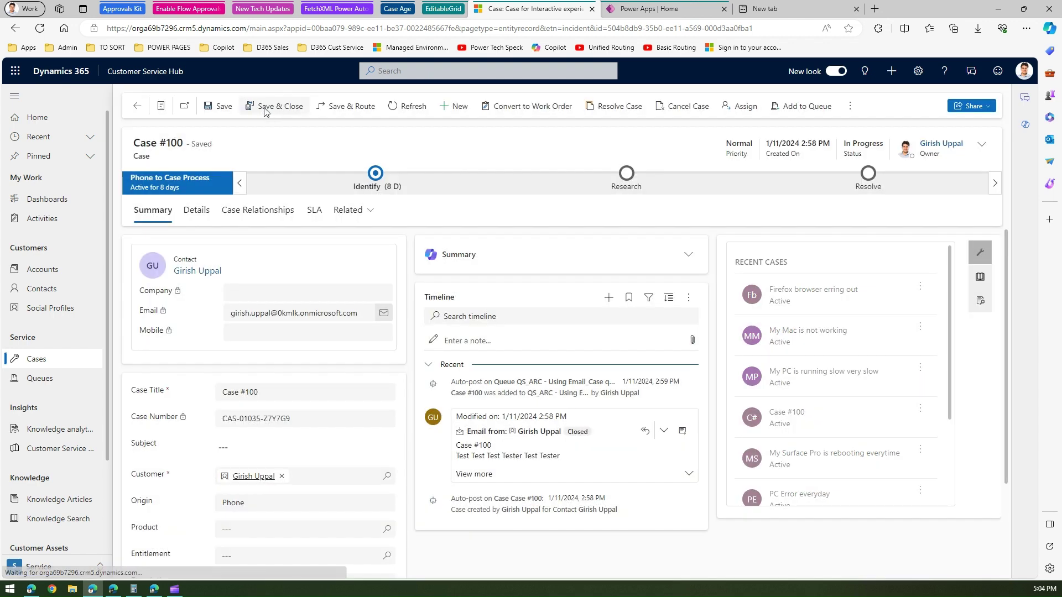
key(alt+Left)
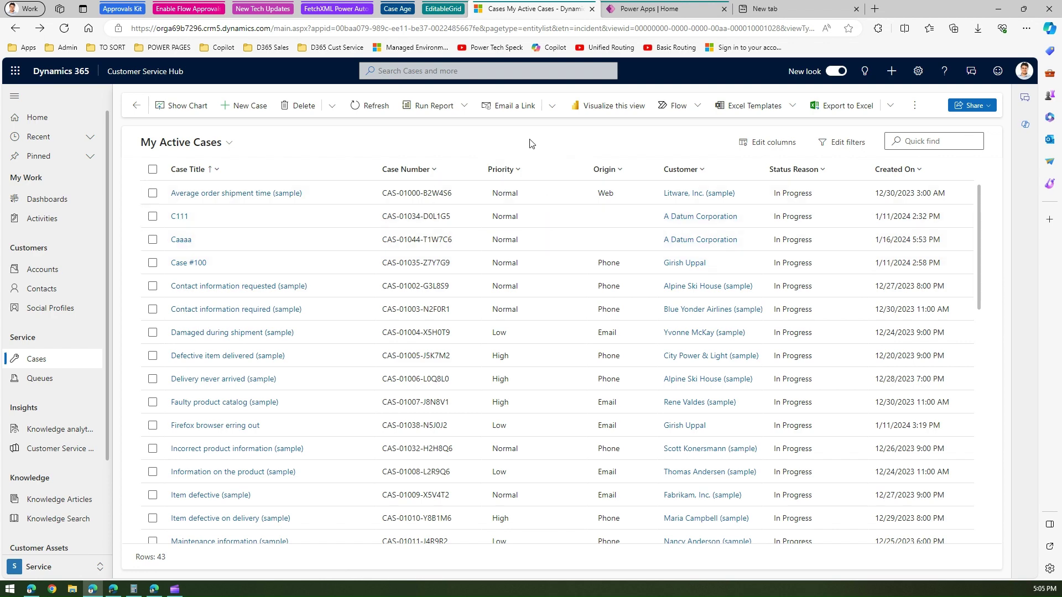
click(228, 145)
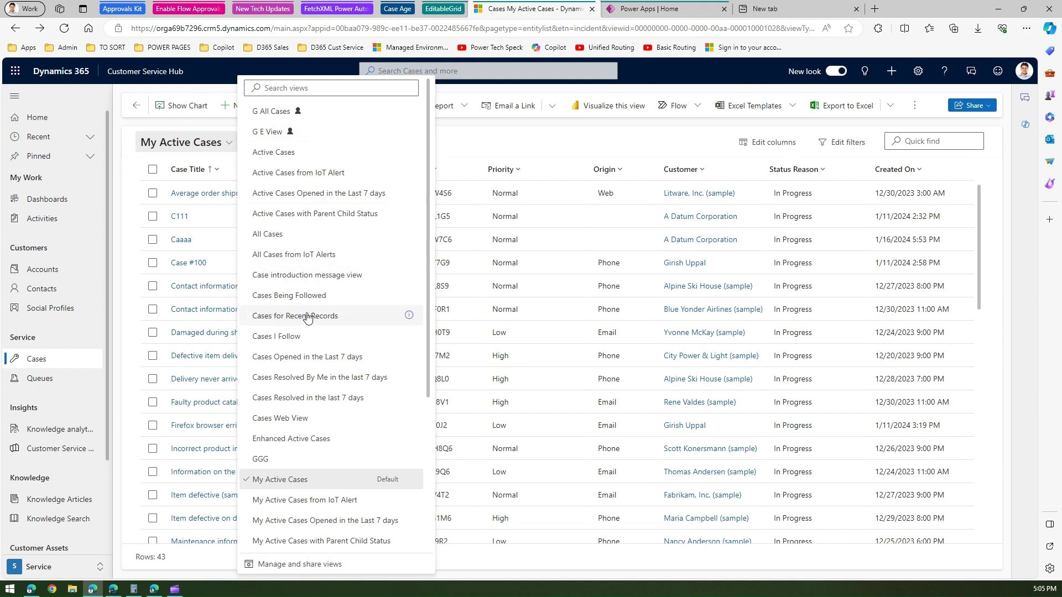
click(479, 144)
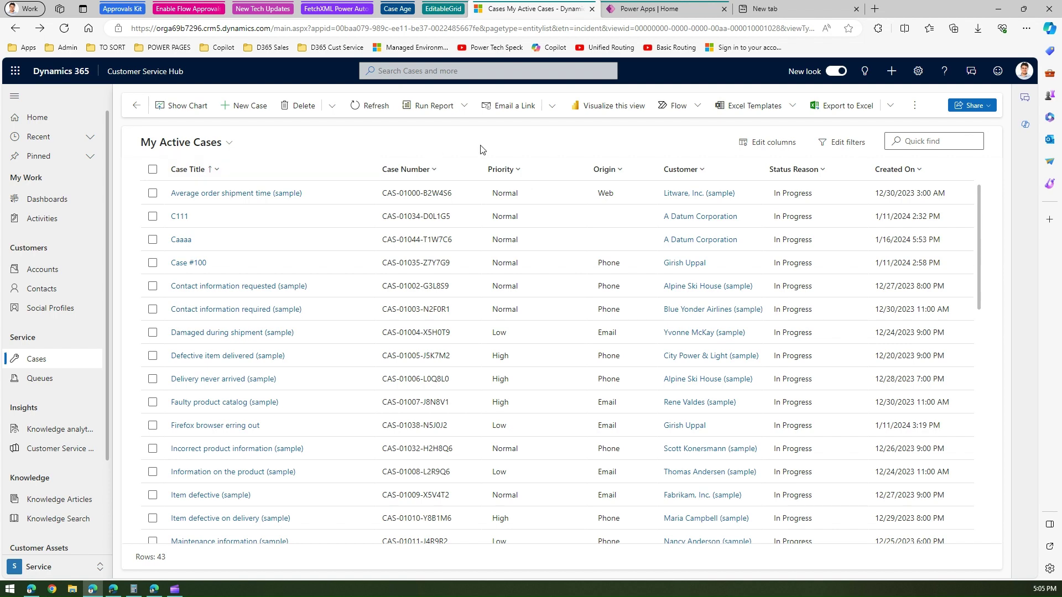
In Power Apps, find the Case table by searching all tables for 'cas'.
click(650, 11)
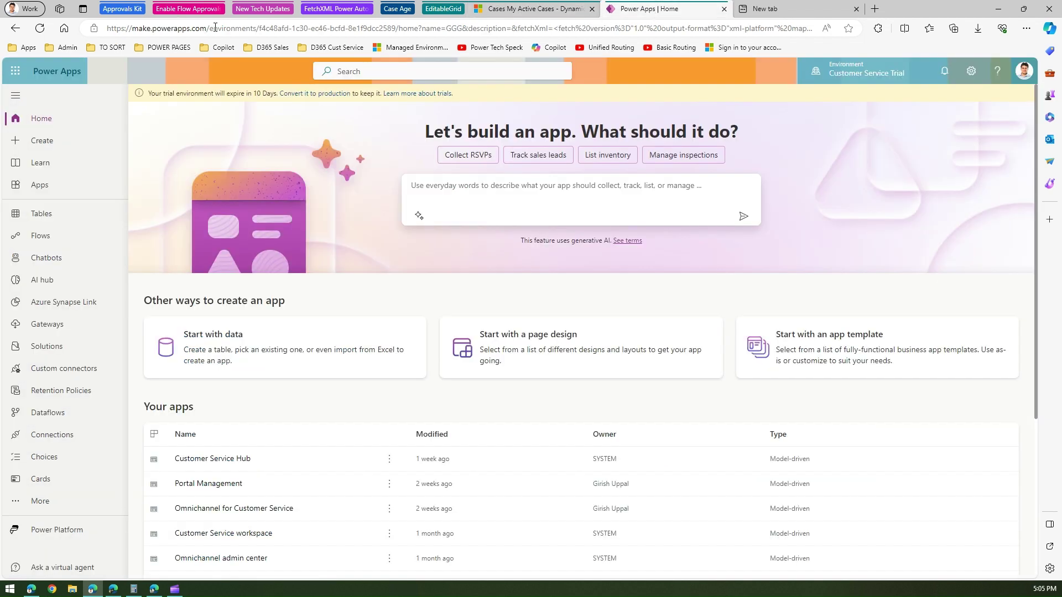
click(849, 68)
click(55, 220)
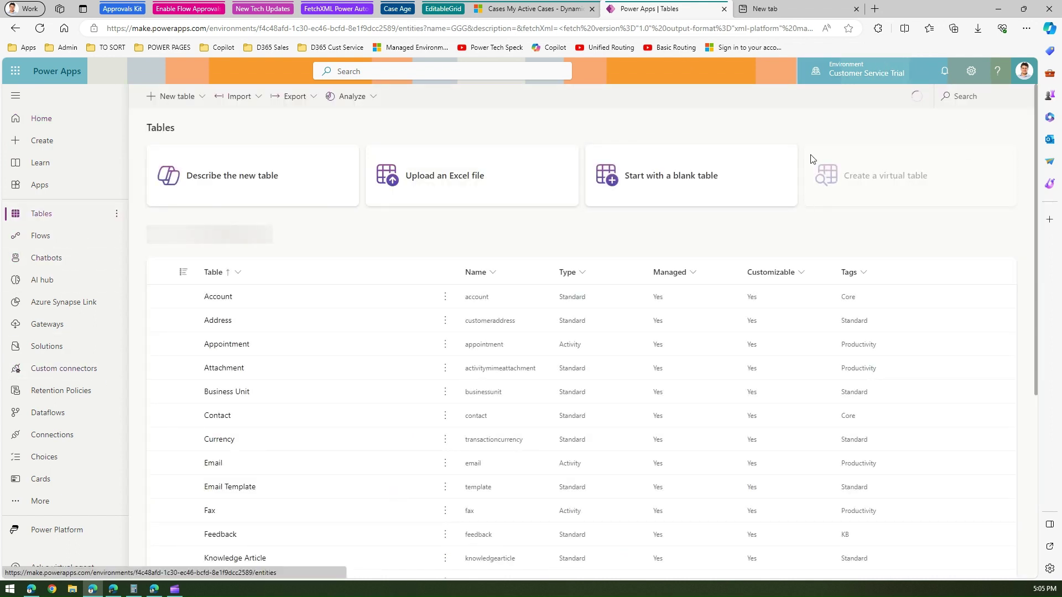
click(315, 233)
click(962, 98)
text(case)
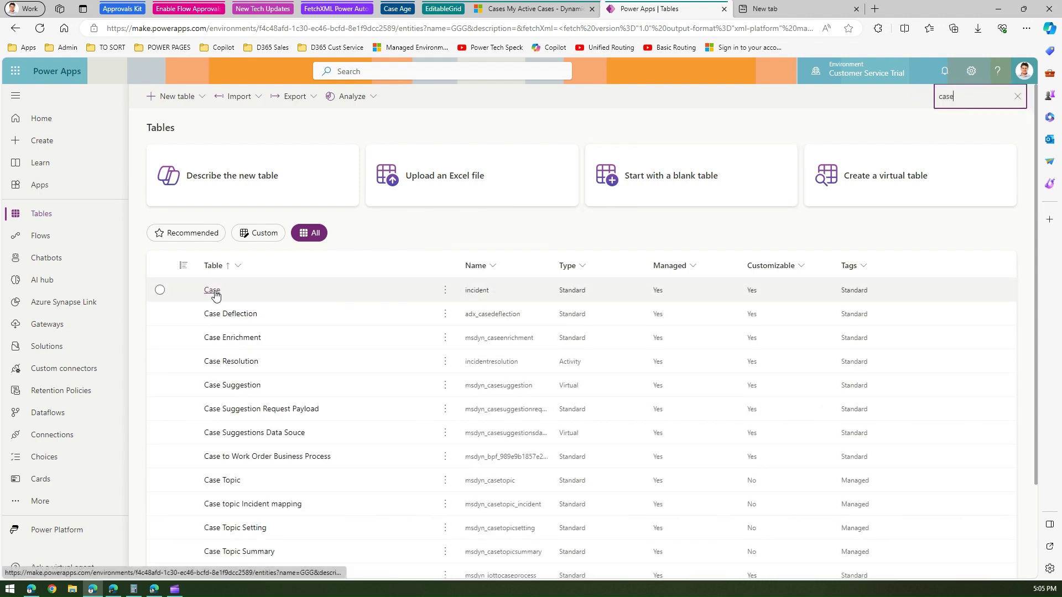
Open the Case table's views and start a new view.
click(213, 291)
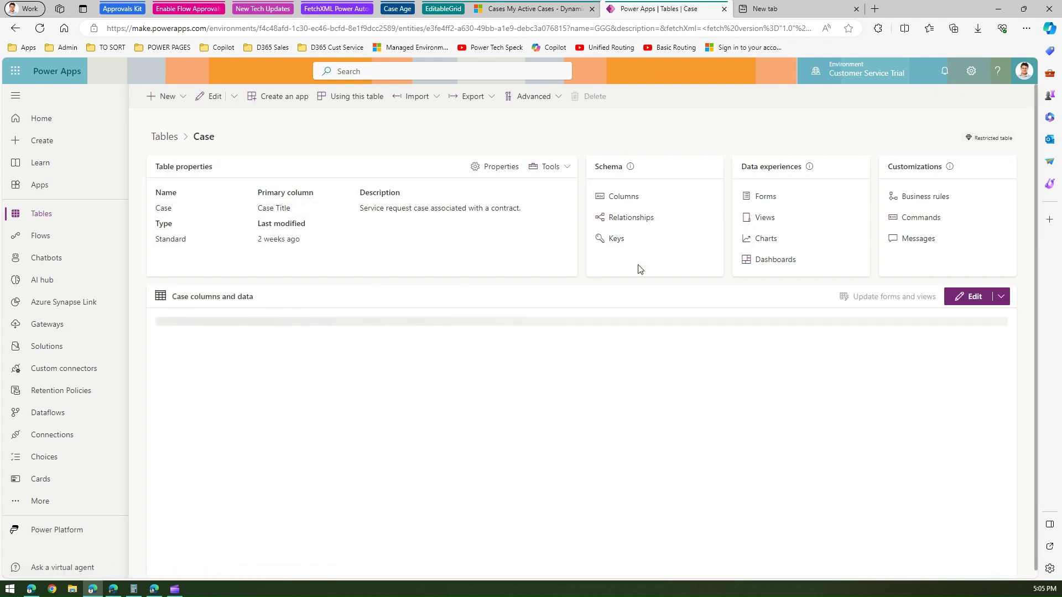
click(765, 218)
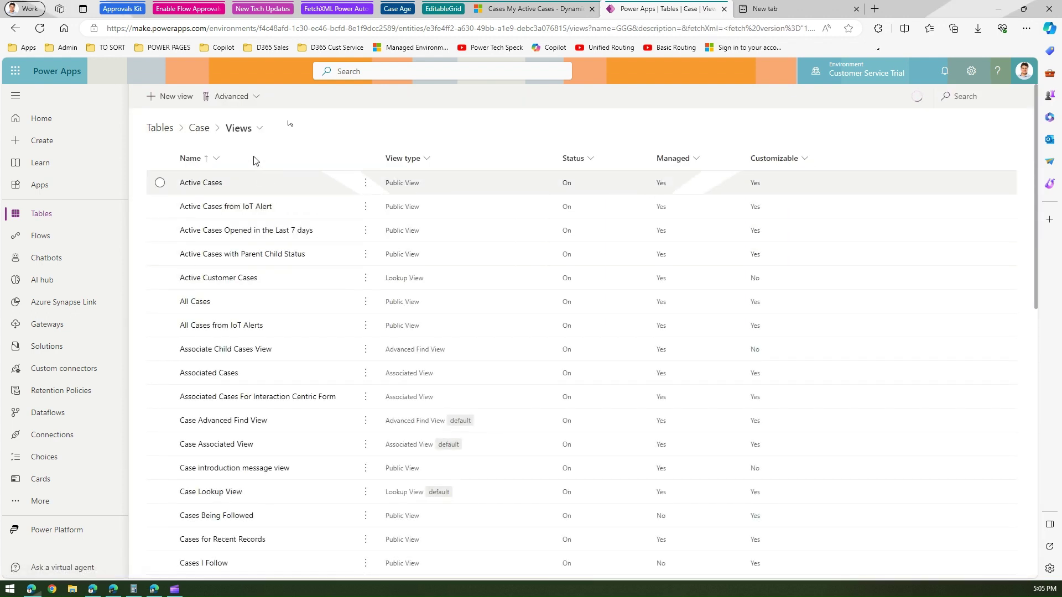
click(174, 98)
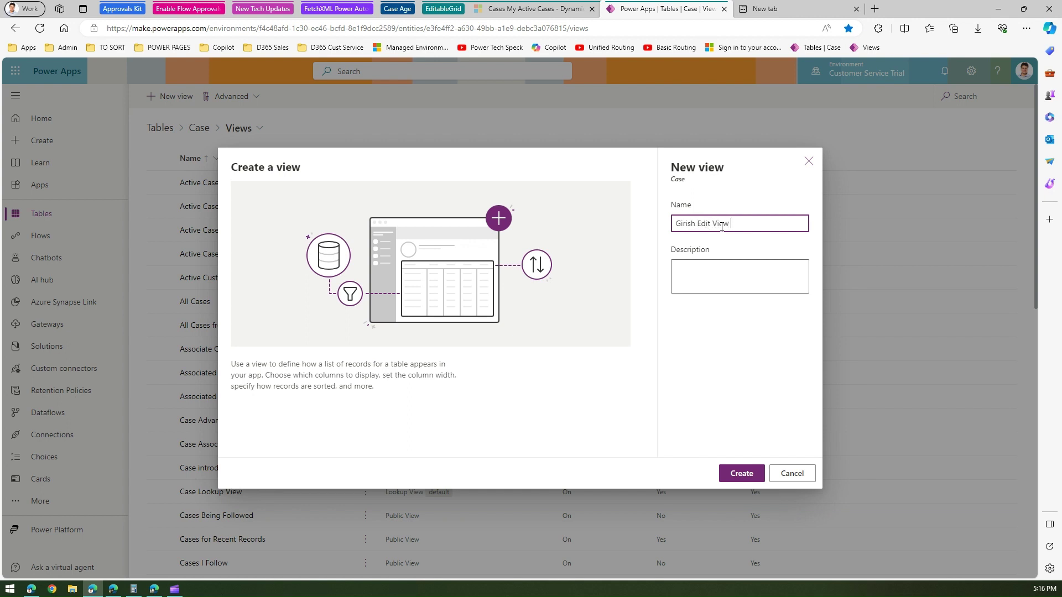
Copy the view name into the Description field and create the view.
triple_click(722, 226)
key(ctrl+c)
click(732, 268)
key(ctrl+v)
click(741, 474)
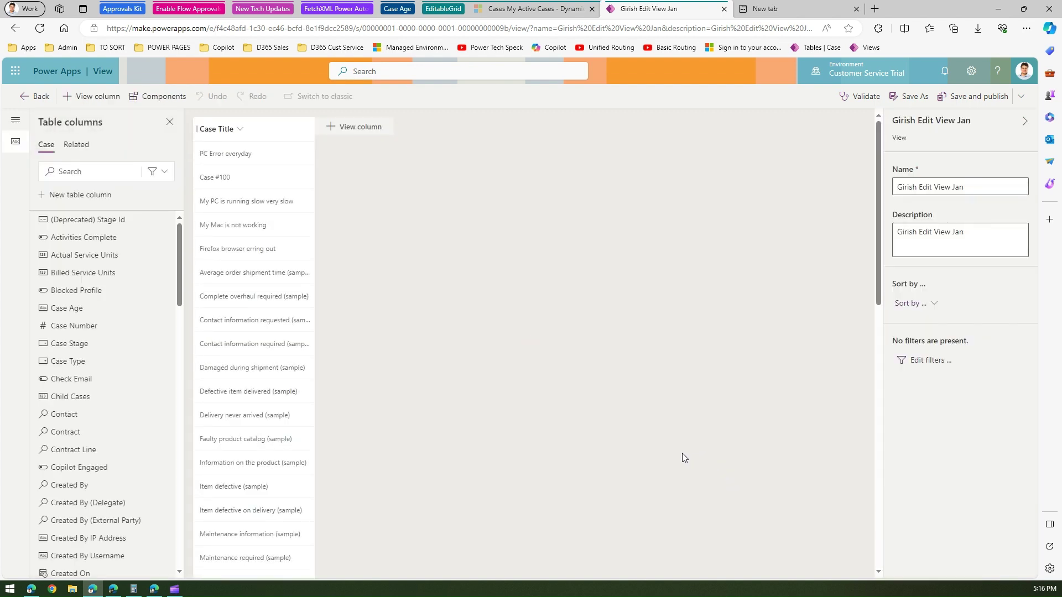
Add the Origin and Priority columns to the view, then save and publish it.
click(95, 173)
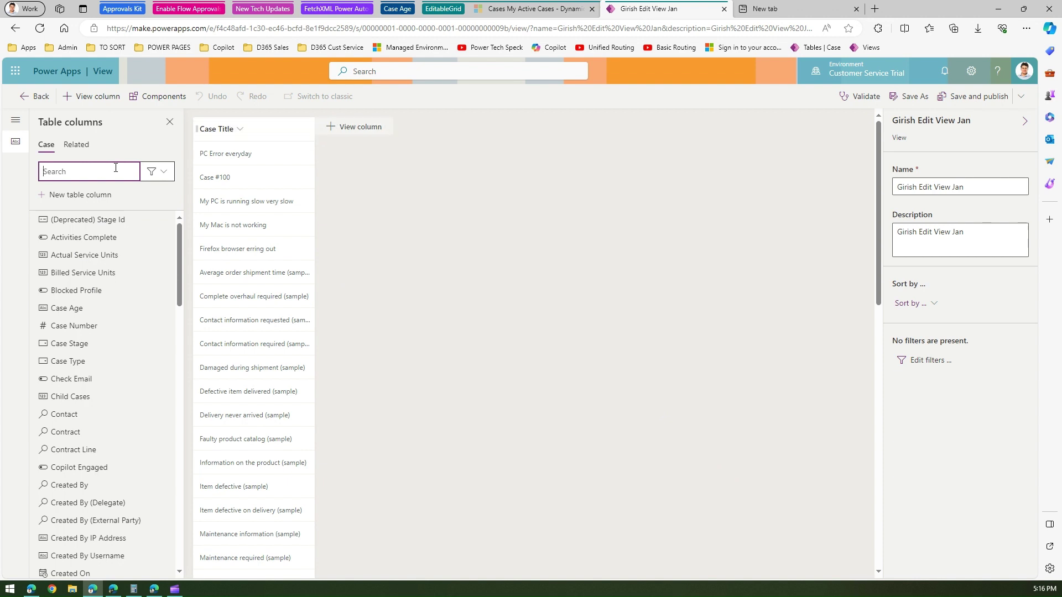
text(origi)
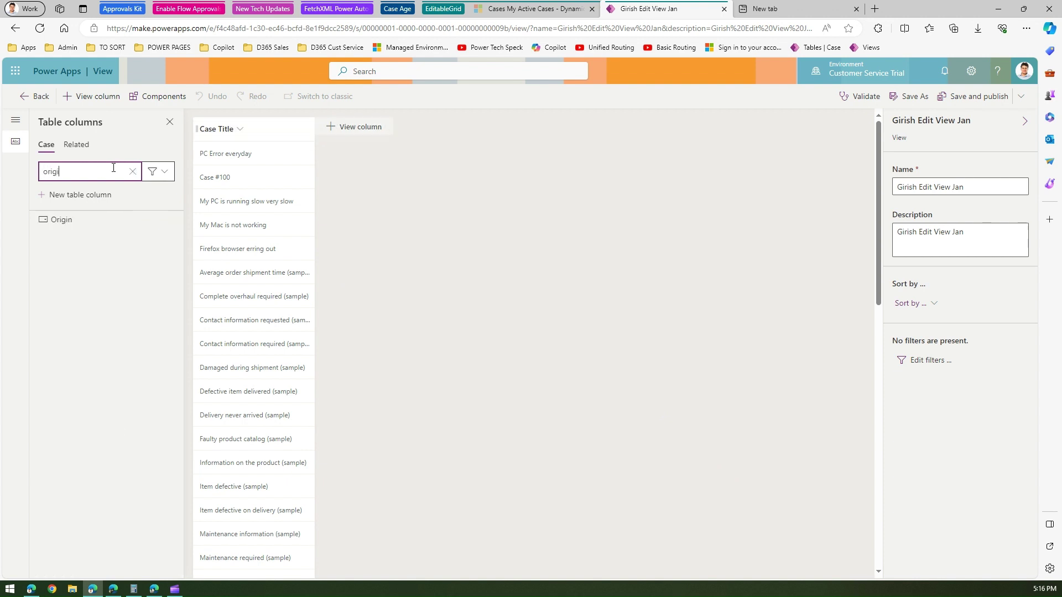
click(65, 220)
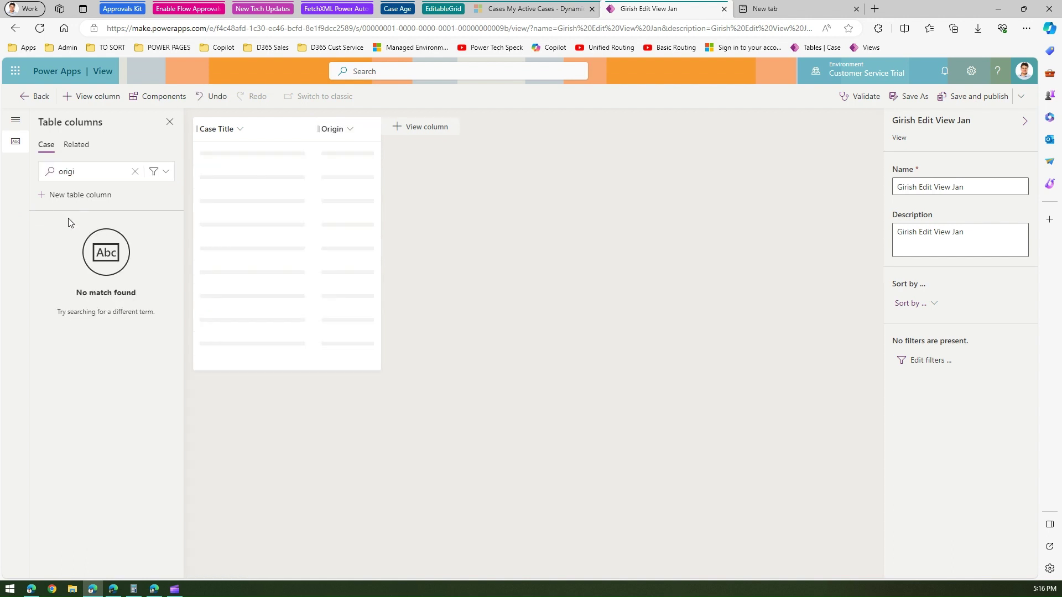
click(66, 172)
key(ctrl+a)
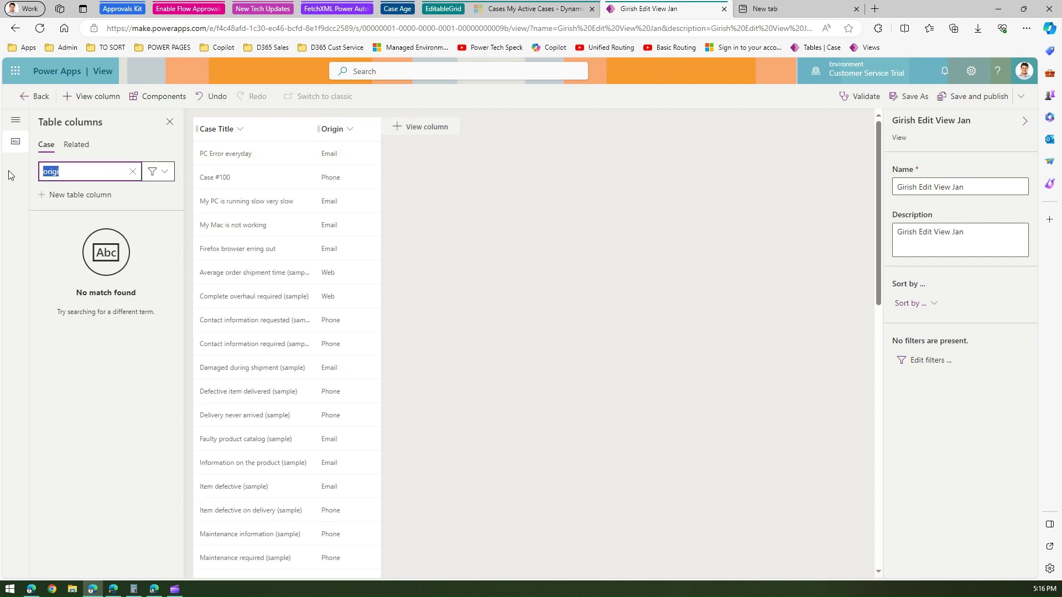
text(prio)
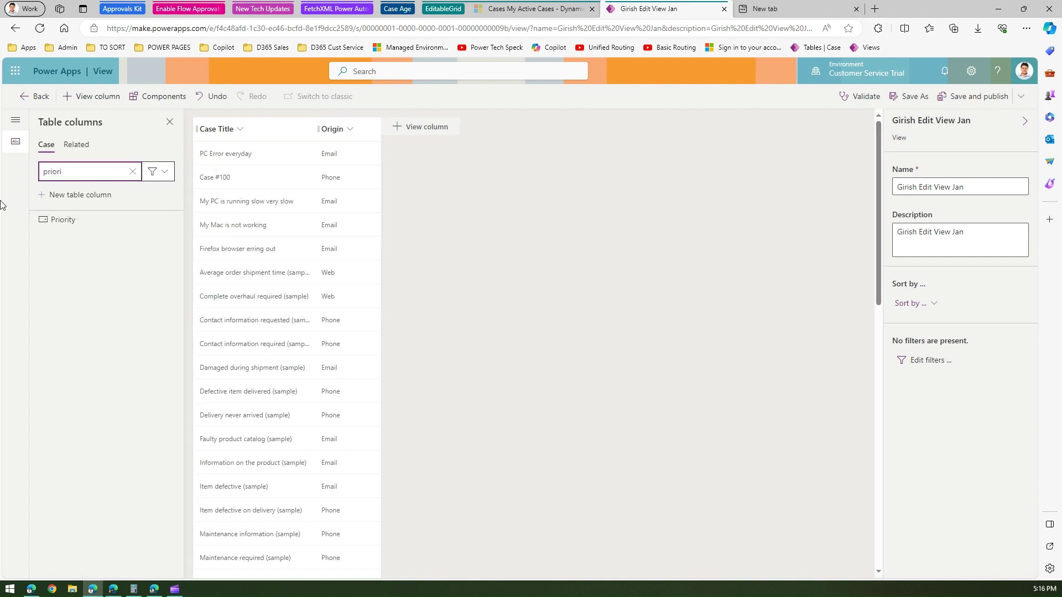
click(61, 219)
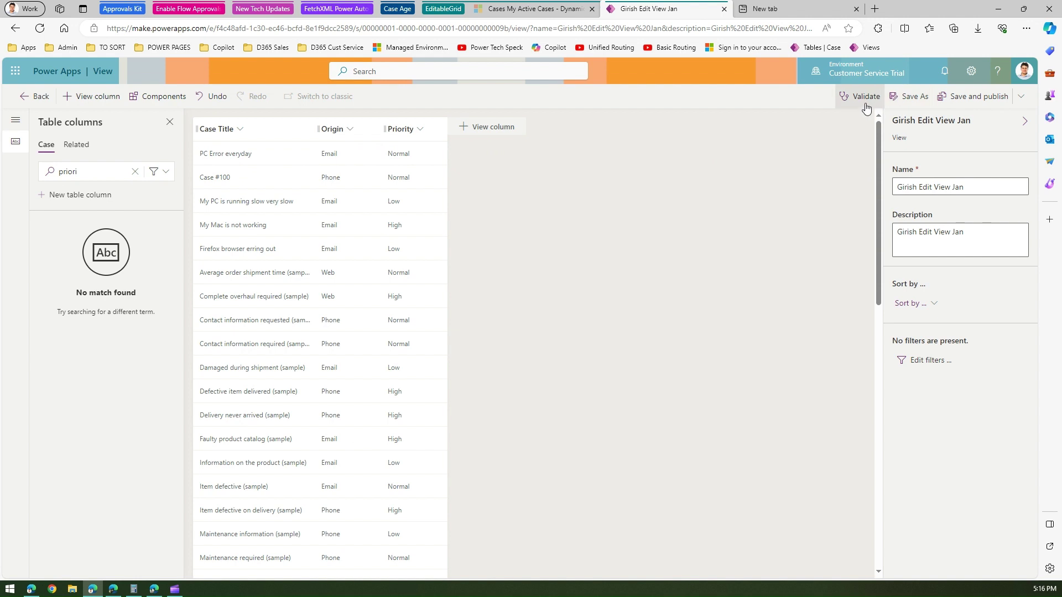
click(960, 94)
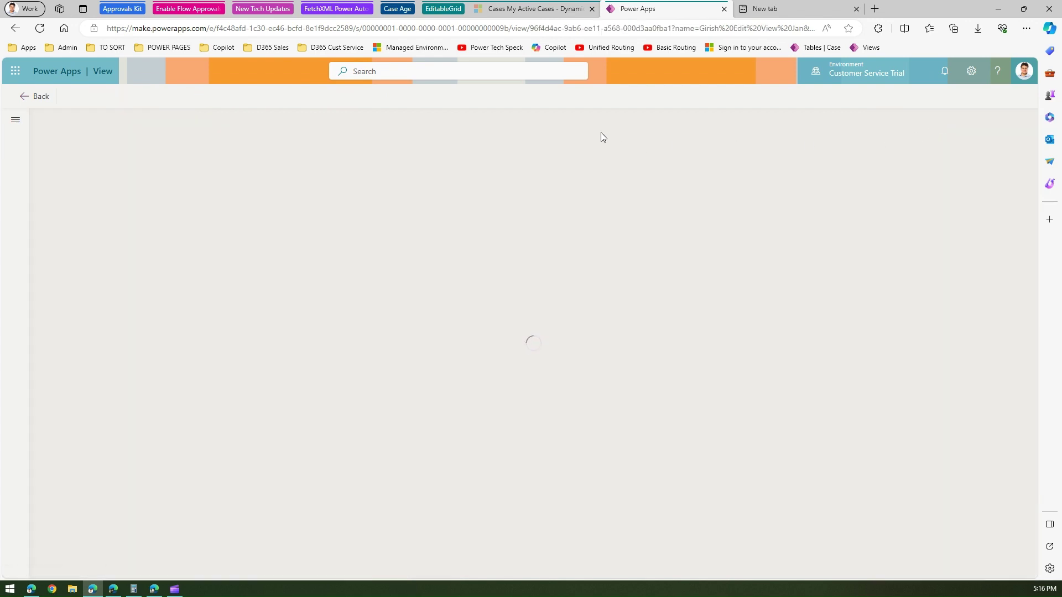
Refresh Dynamics 365 and switch the cases list to the Girish Edit View Jan view.
click(532, 10)
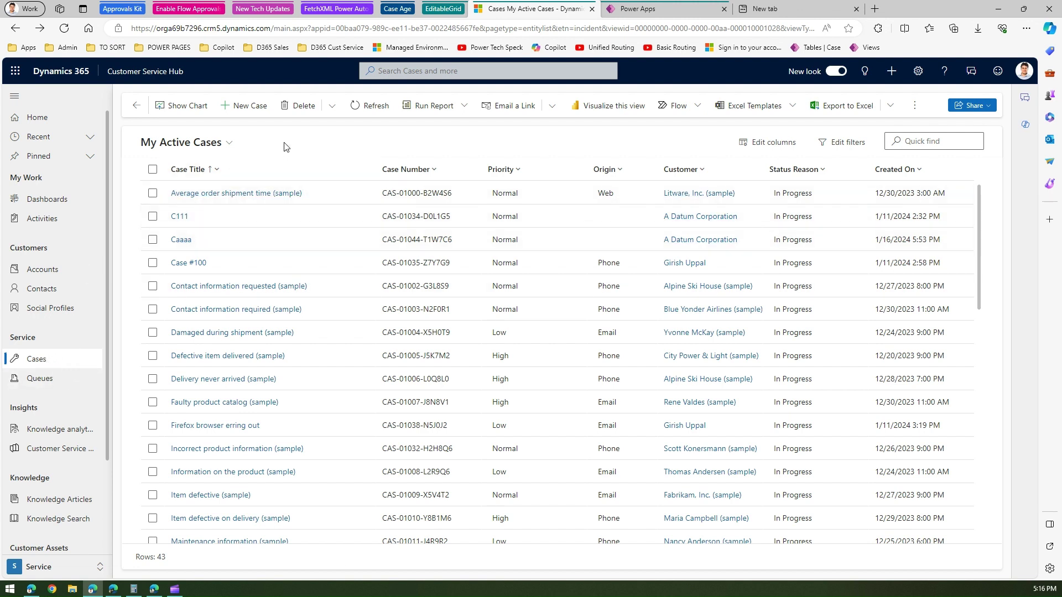
key(F5)
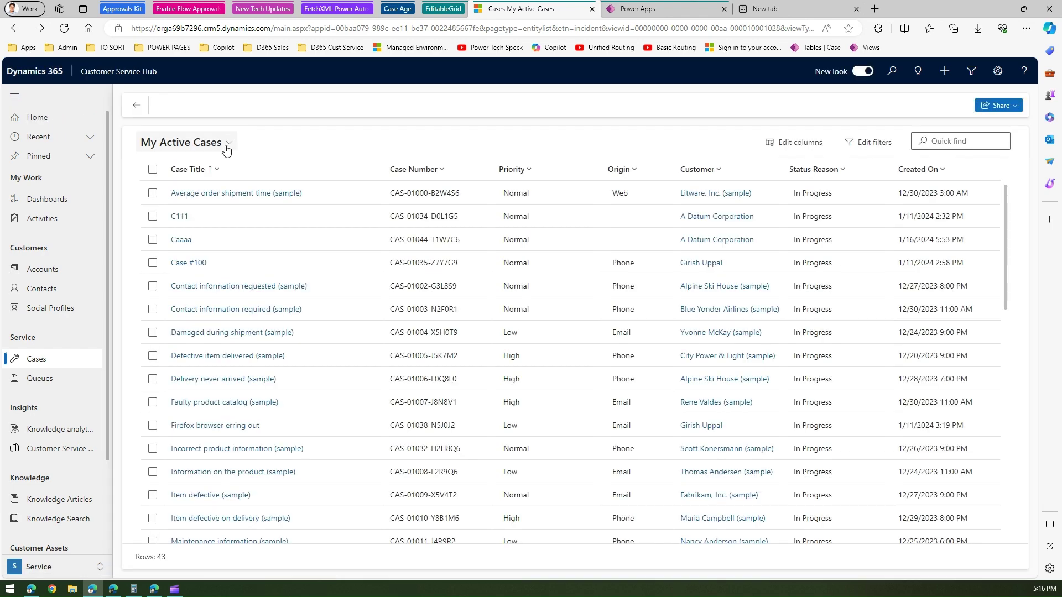
click(228, 144)
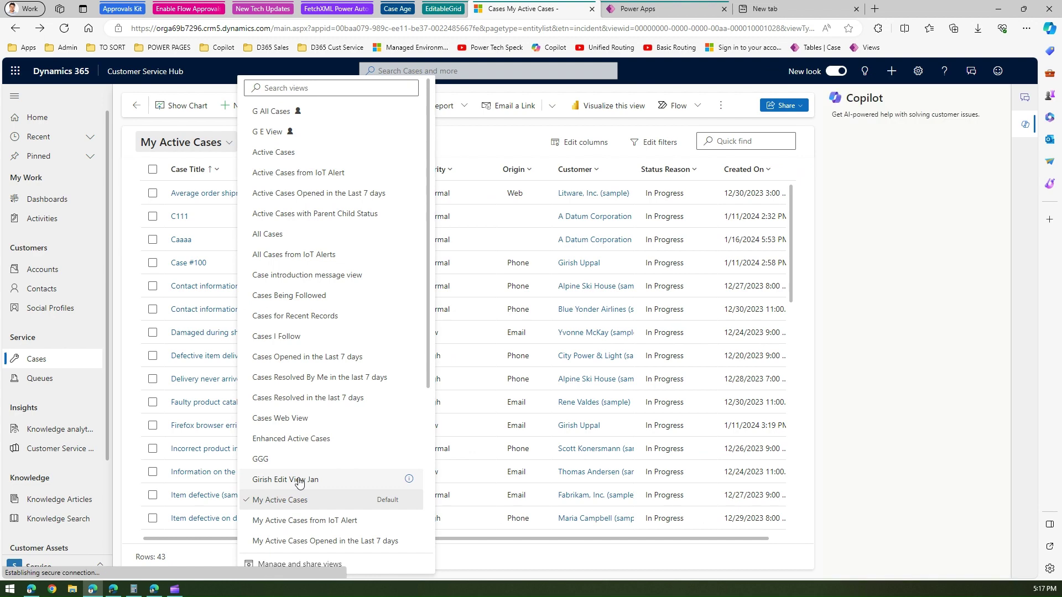
click(299, 481)
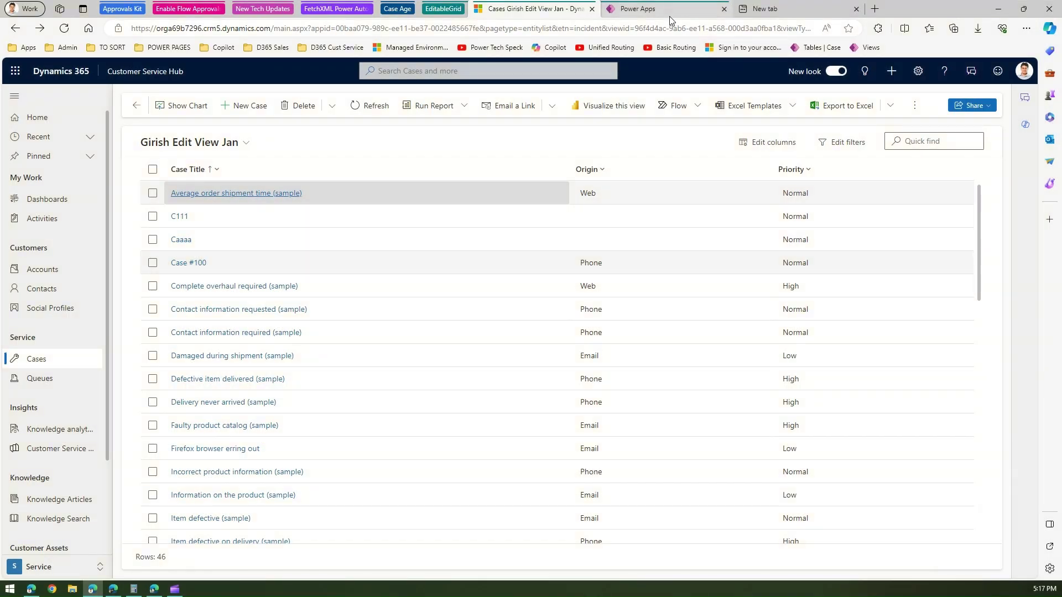
Add an Editable Grid control from the view's Components panel.
click(669, 14)
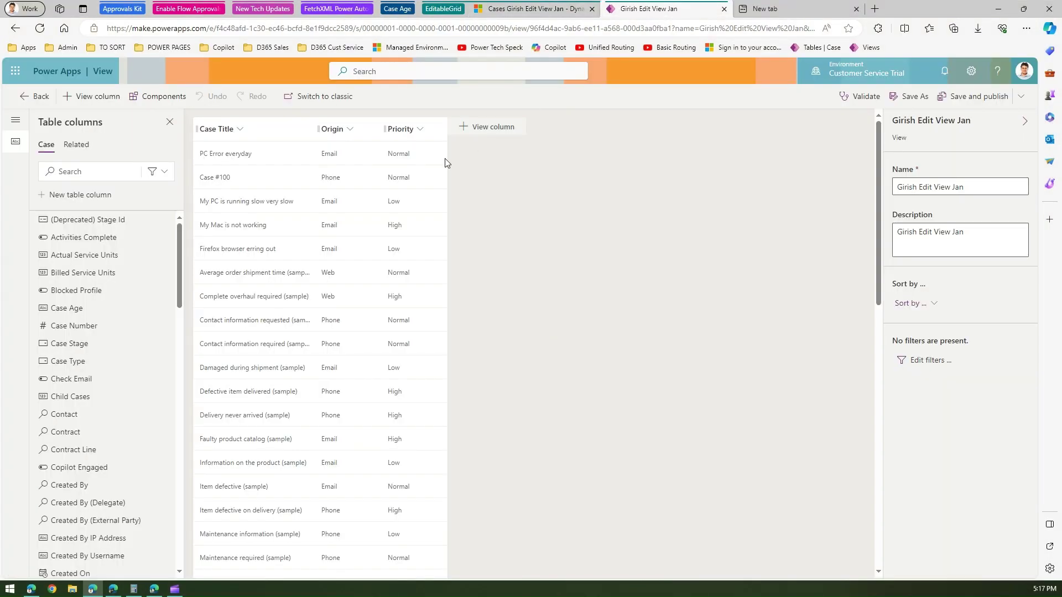
click(163, 97)
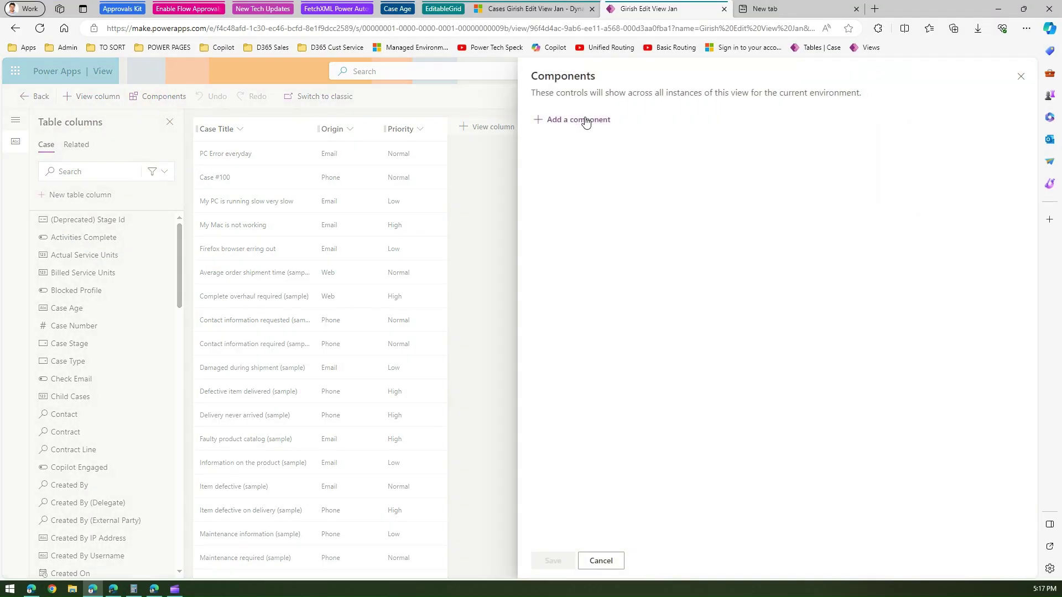
click(586, 120)
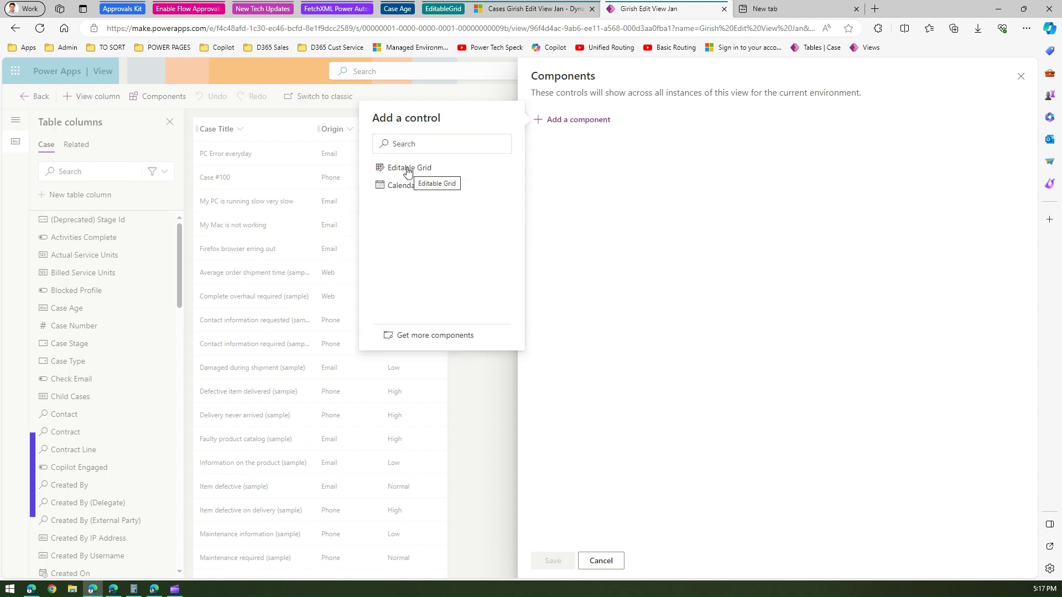
click(409, 172)
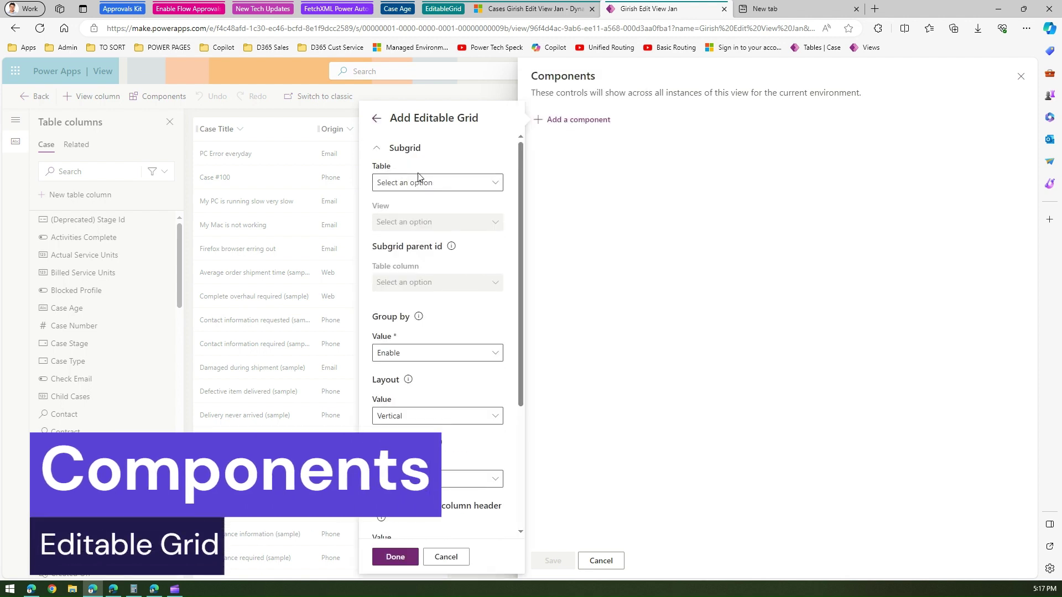
Set the Editable Grid's table to Cases and save the component.
click(497, 185)
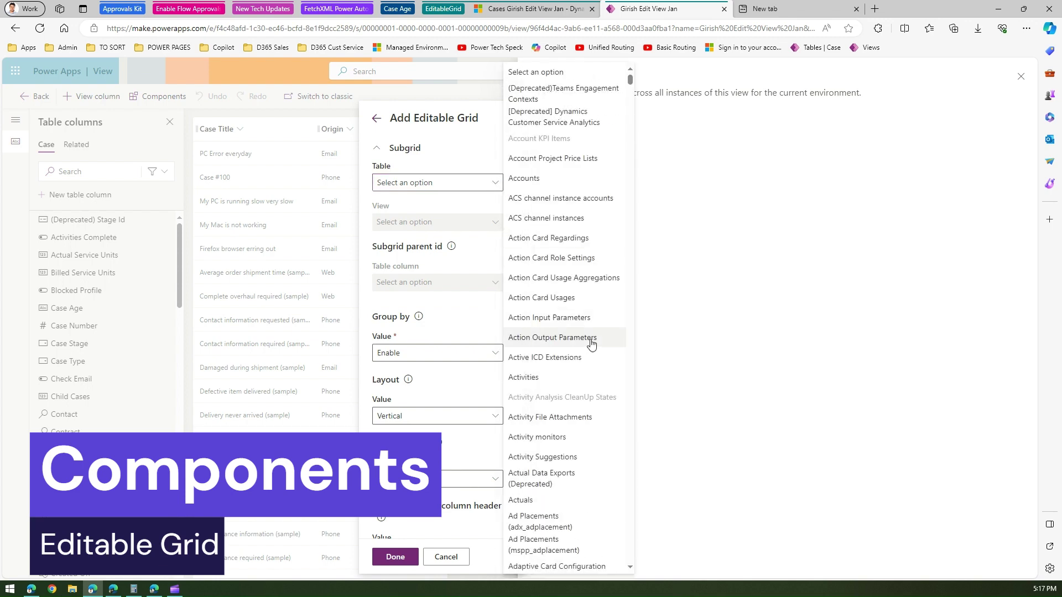
drag(630, 80, 631, 138)
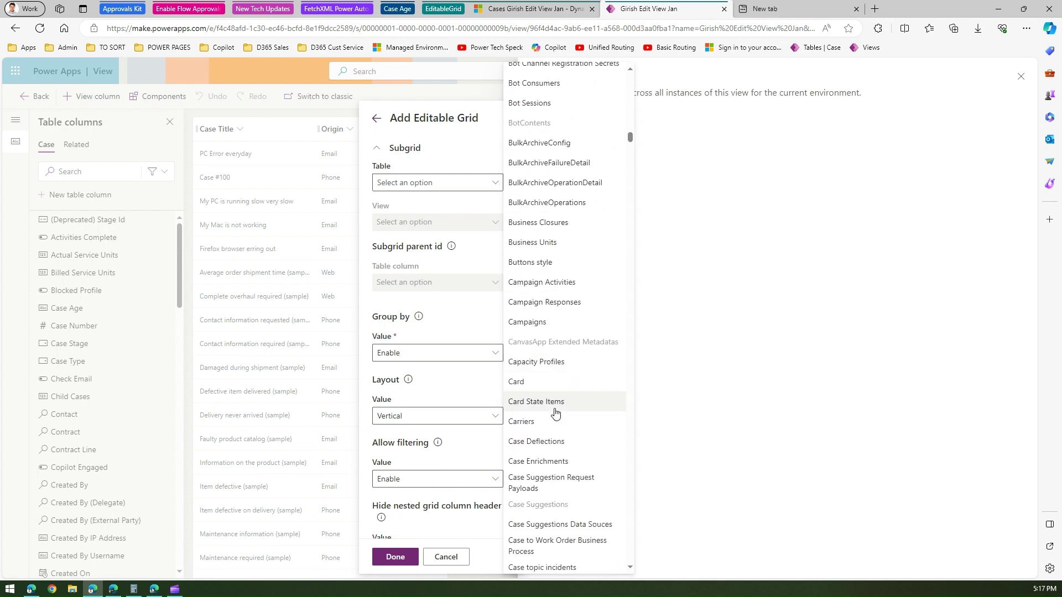
click(441, 186)
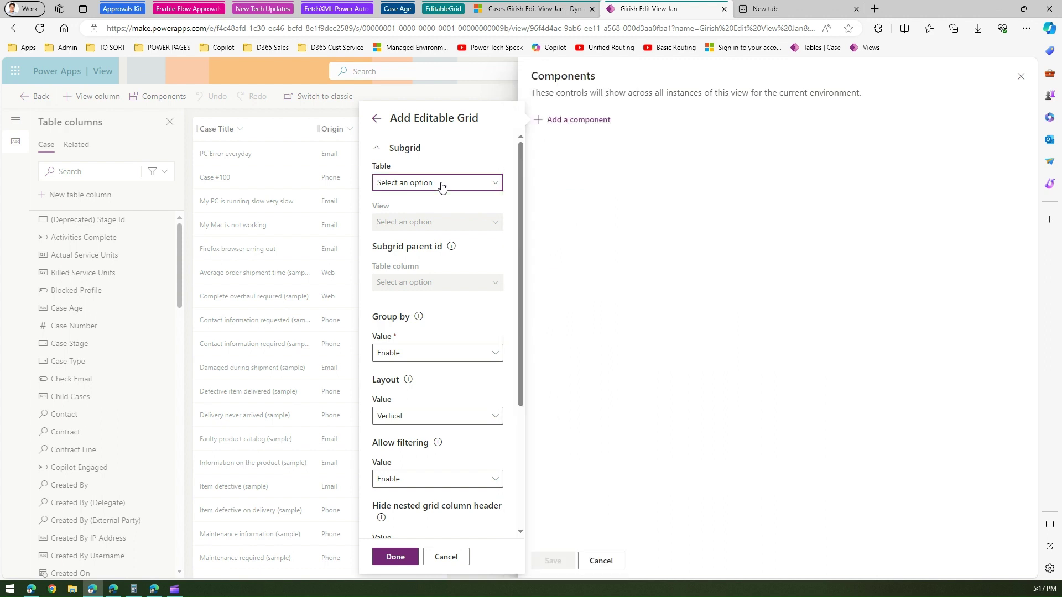
click(486, 186)
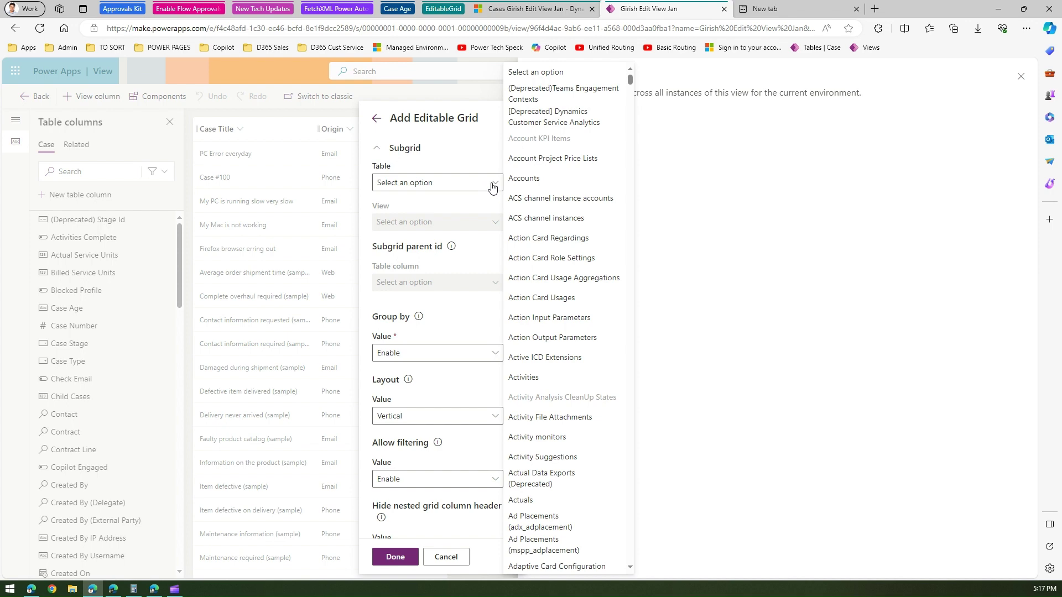
drag(629, 83, 629, 141)
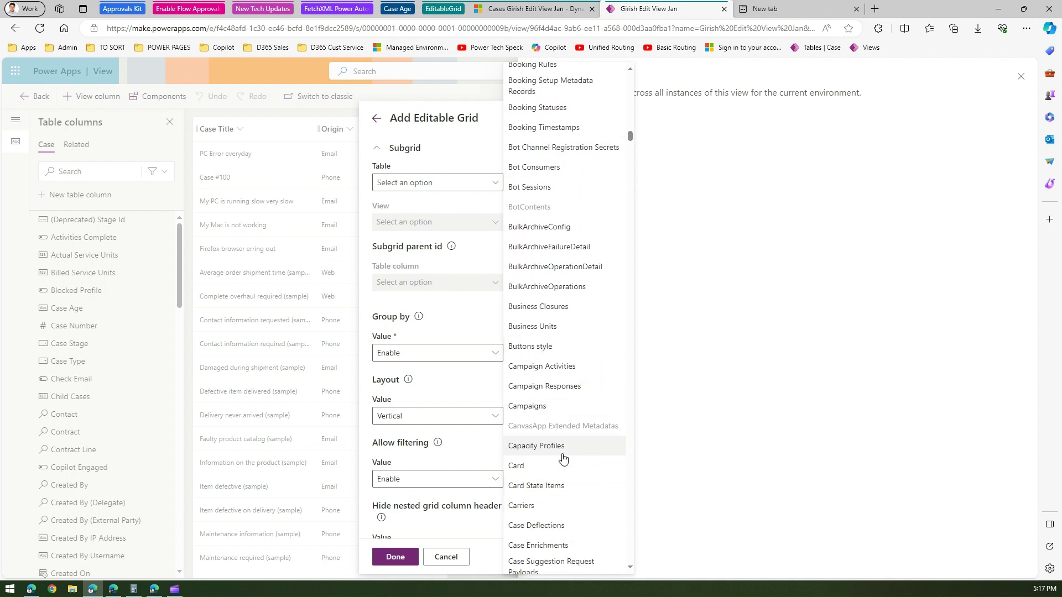
click(629, 567)
scroll(630, 569, down, 4)
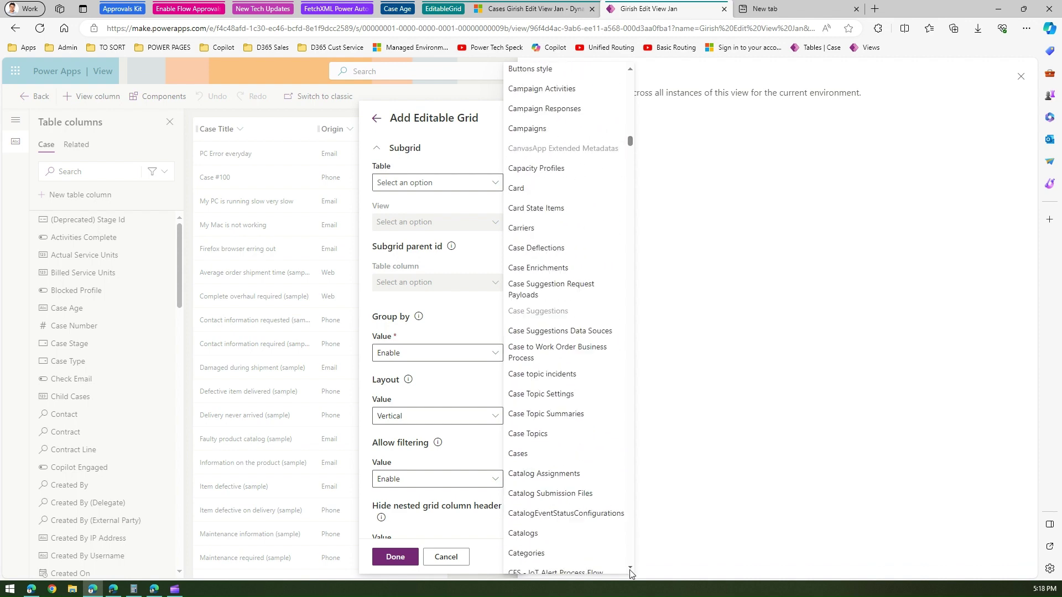
click(524, 417)
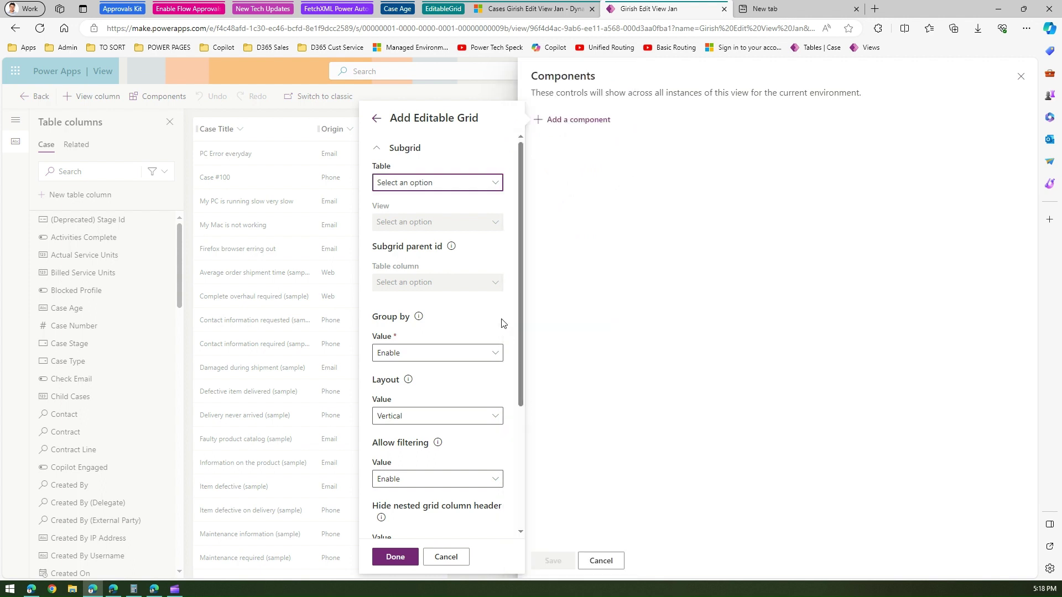
click(395, 556)
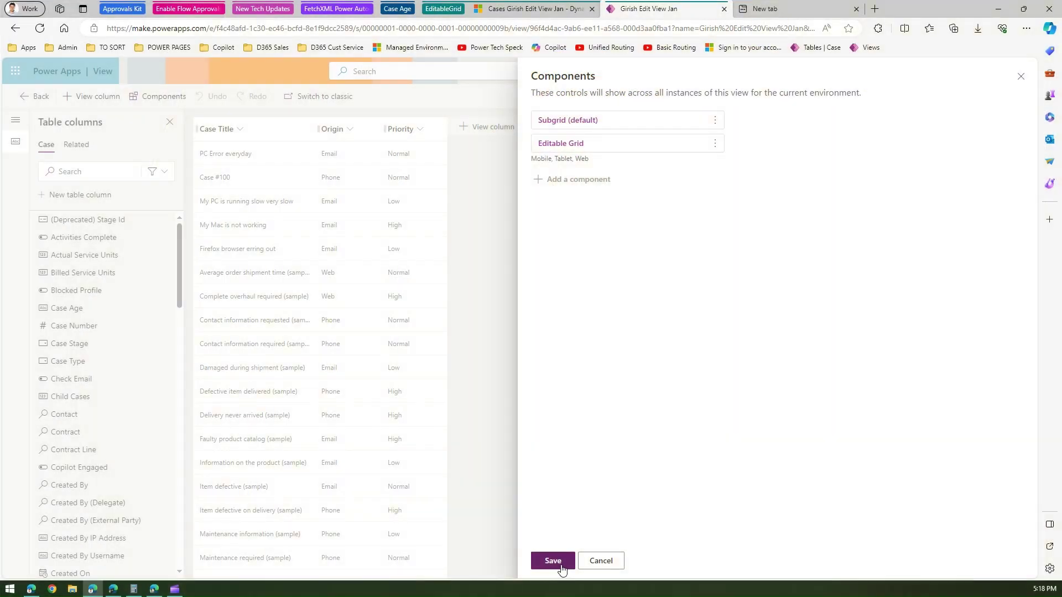
click(555, 563)
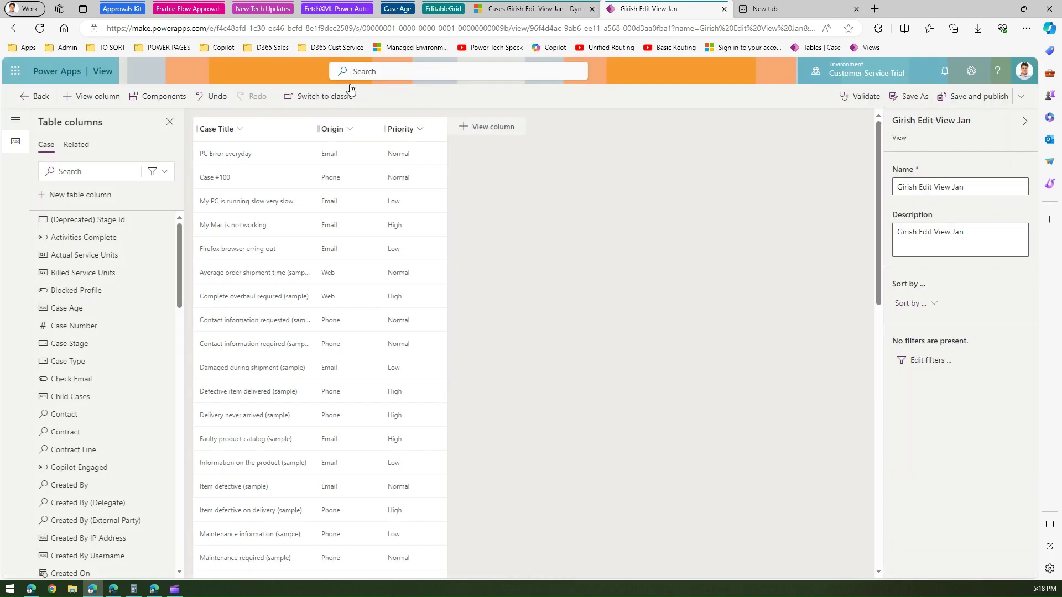
Point the Editable Grid at Girish Edit View Jan, then save and publish the view.
click(152, 97)
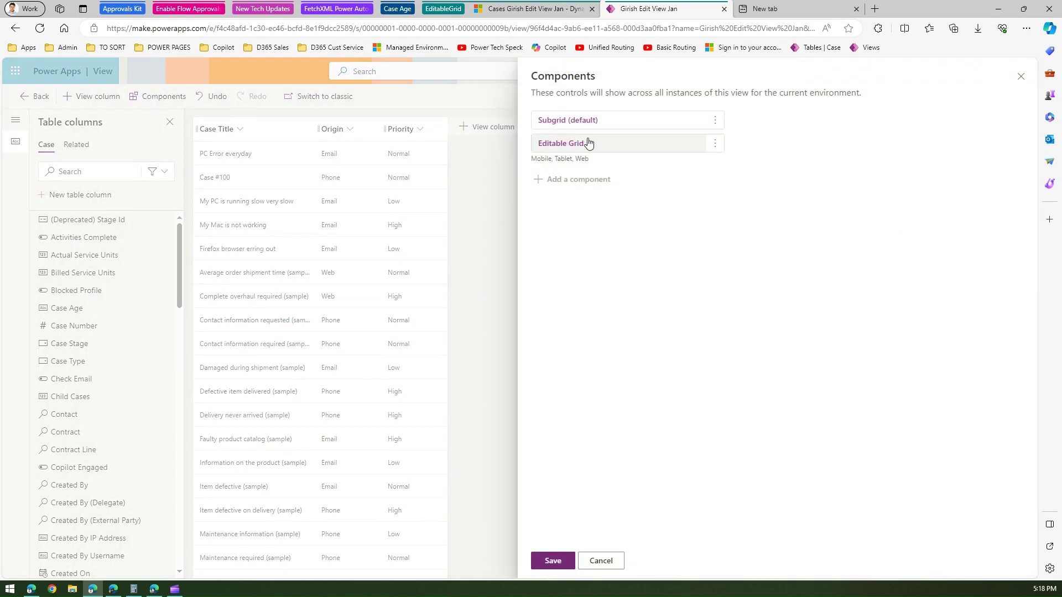
click(714, 145)
click(730, 162)
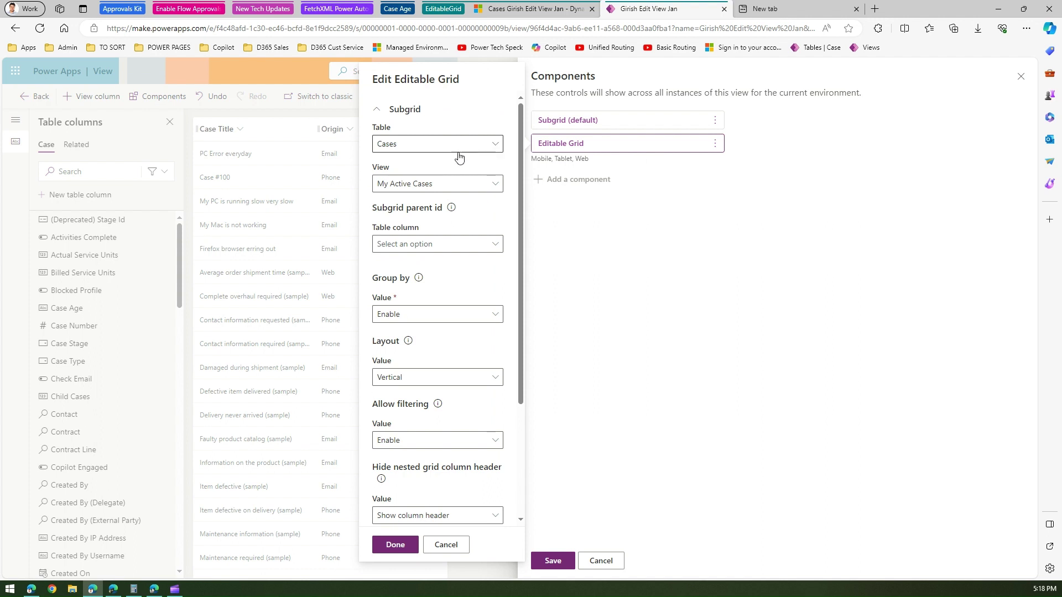
click(496, 186)
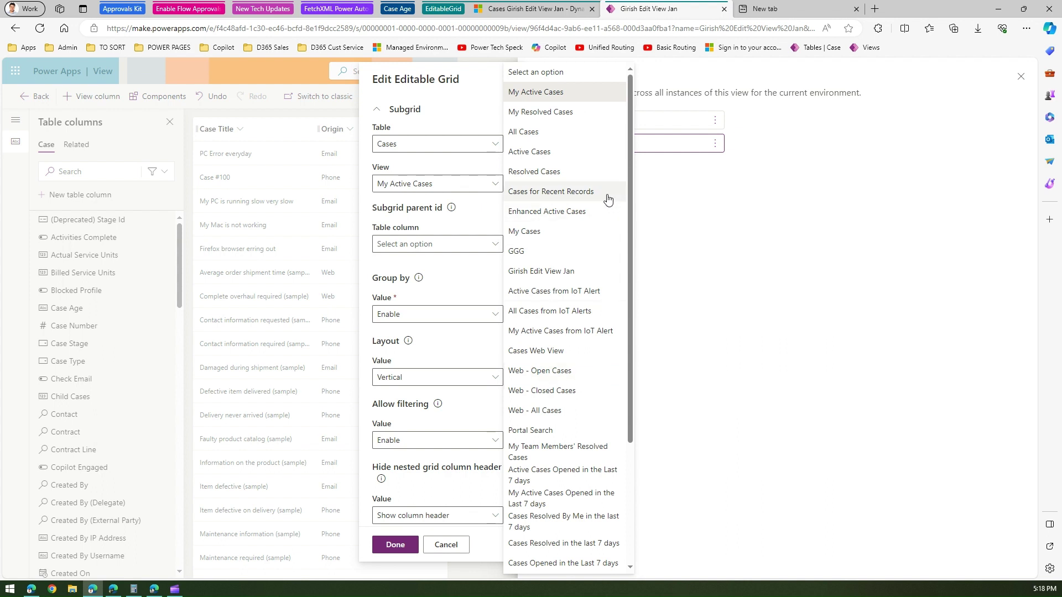
click(574, 276)
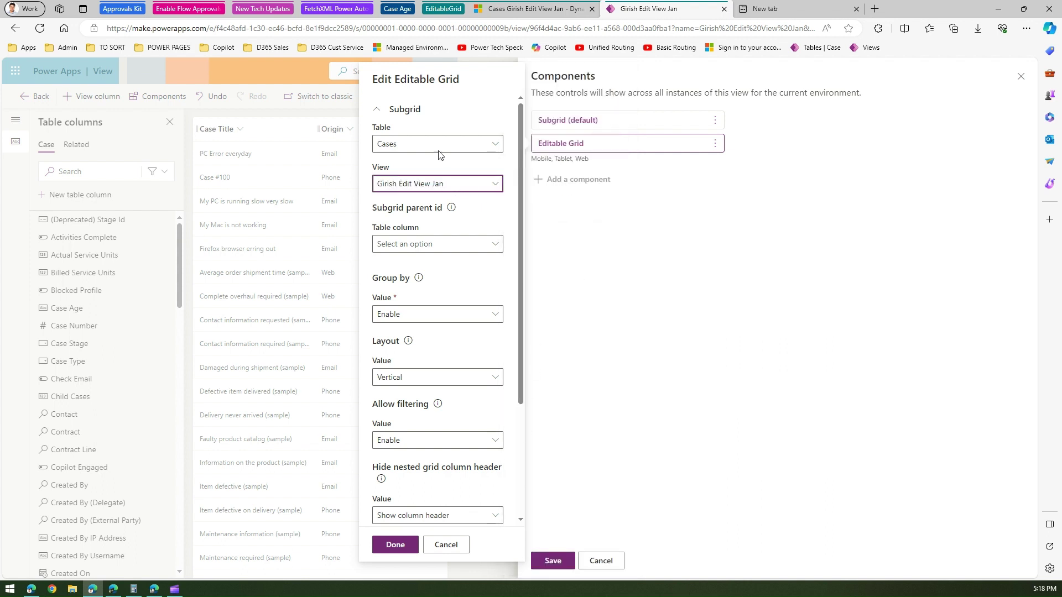
click(402, 545)
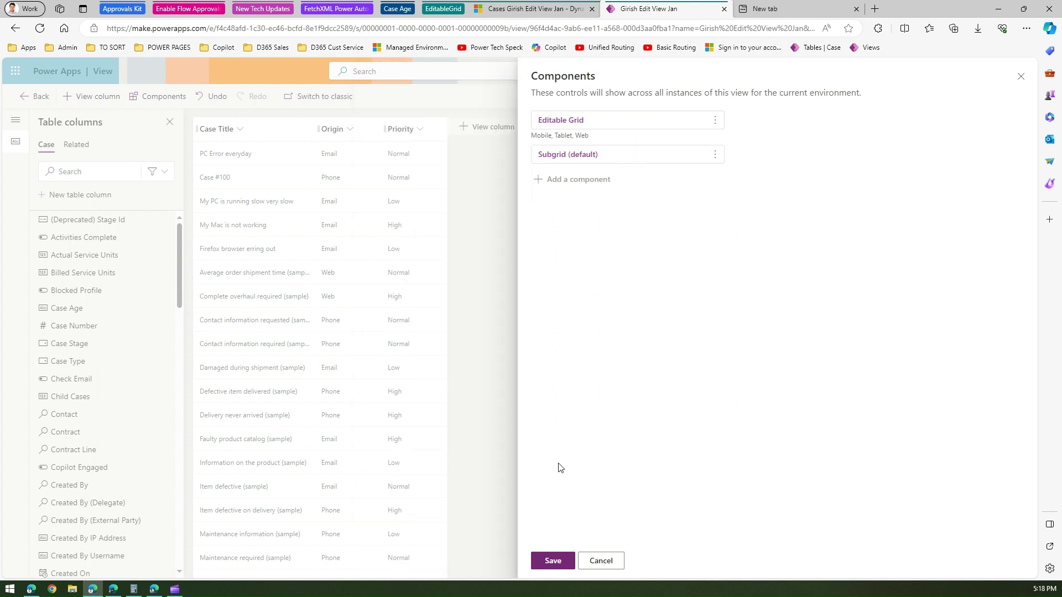
click(553, 561)
click(967, 90)
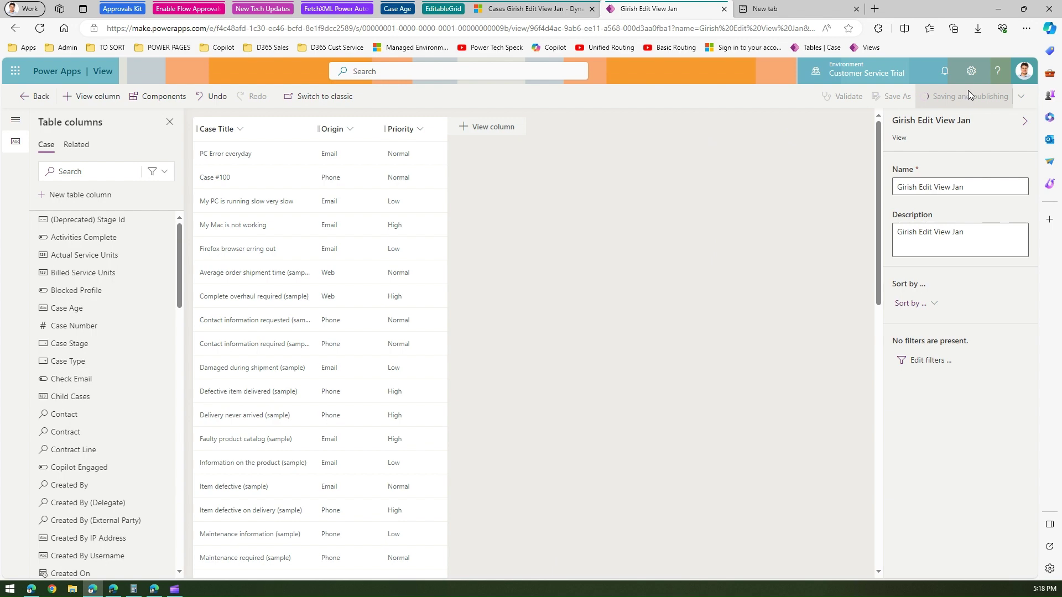
Refresh the Dynamics 365 cases list and close the side pane to widen the grid.
click(520, 6)
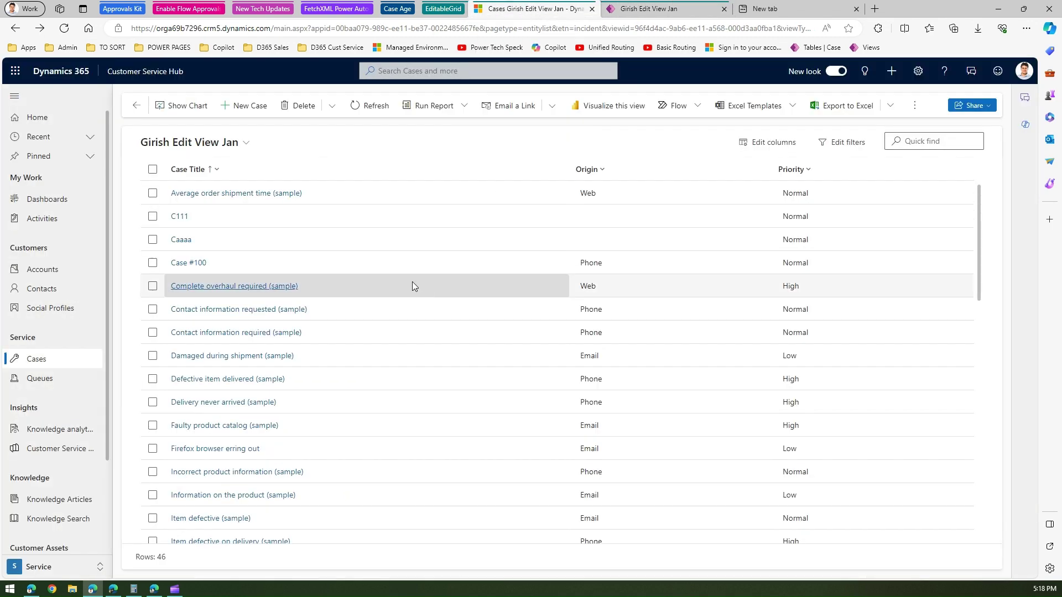
key(F5)
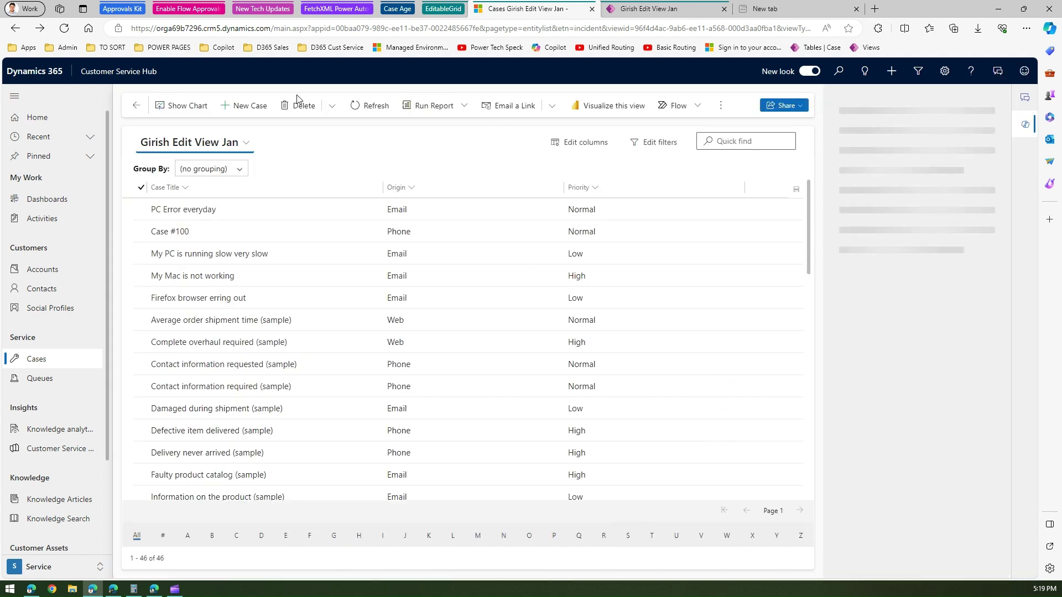
click(1025, 128)
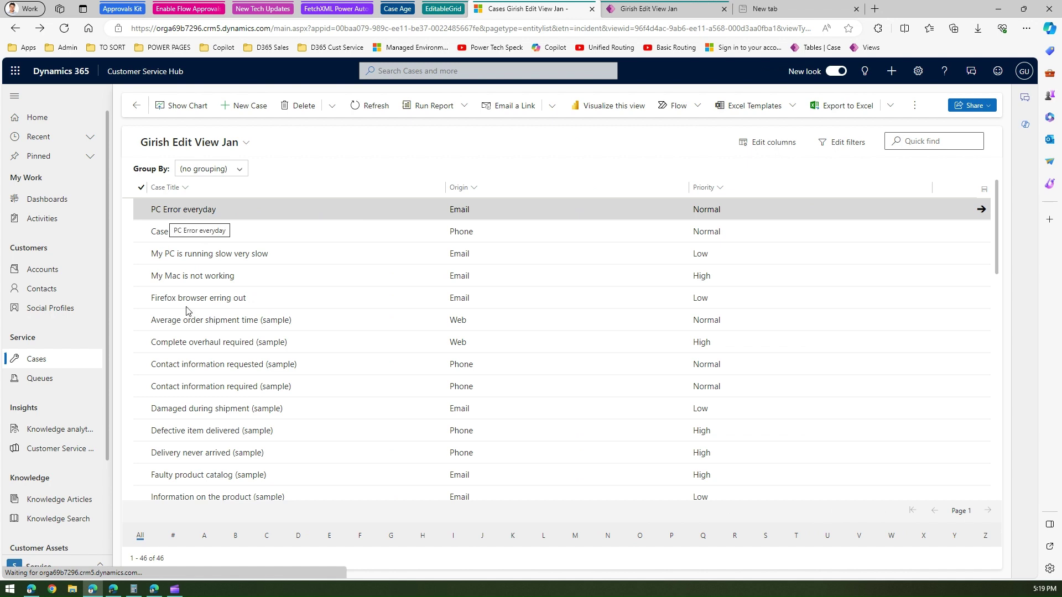
Edit the Firefox and Average order shipment time case titles inline and commit.
click(339, 296)
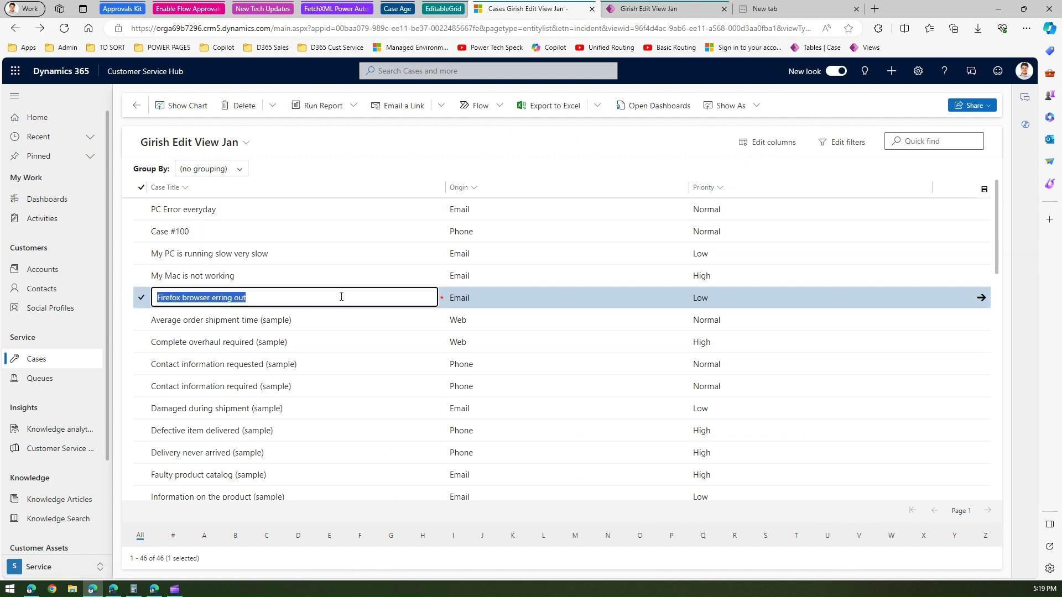
click(278, 297)
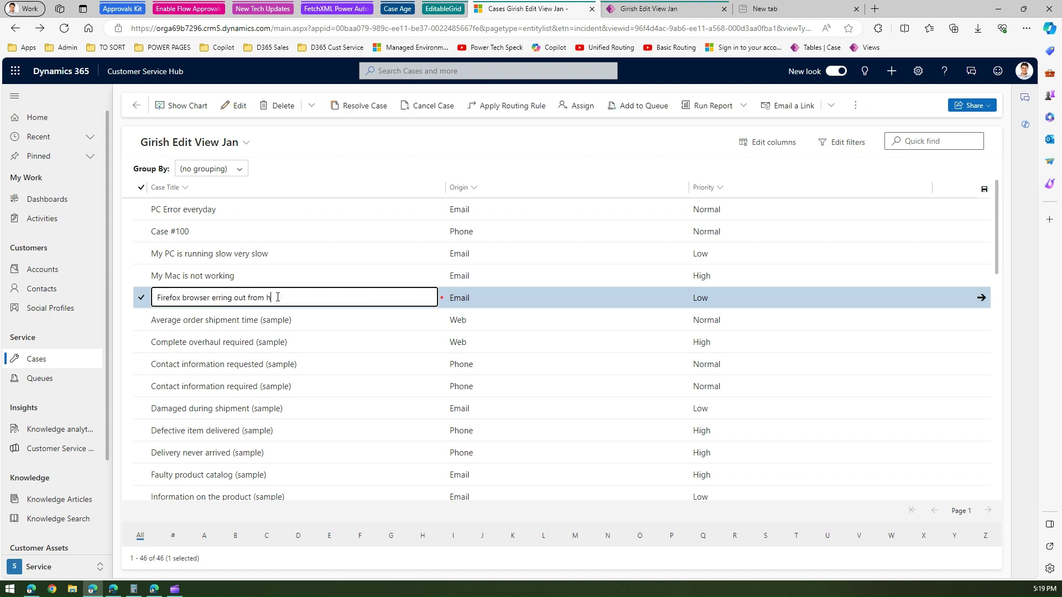
click(314, 320)
click(320, 319)
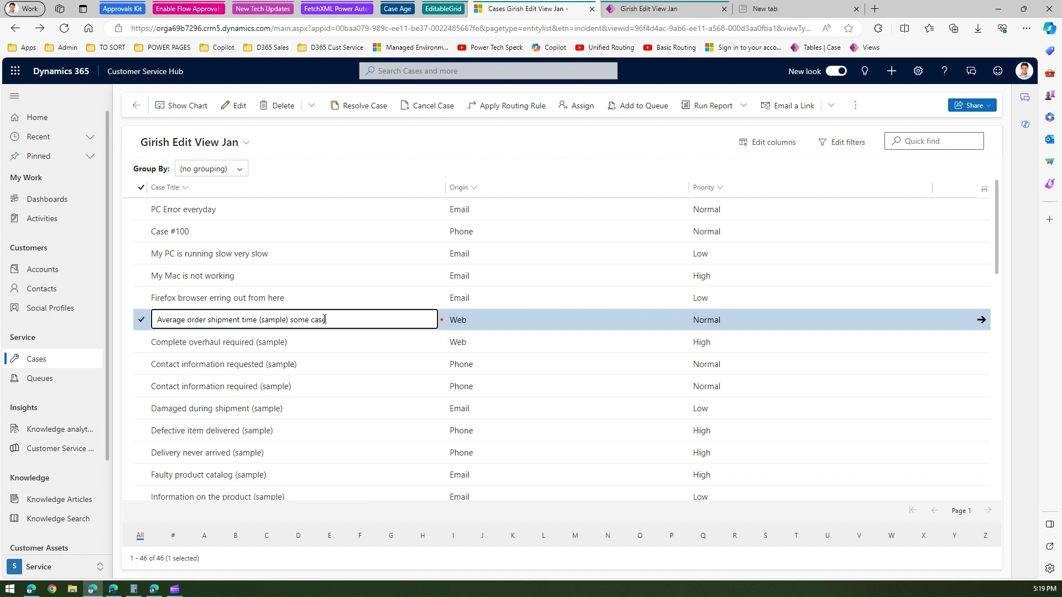
key(Return)
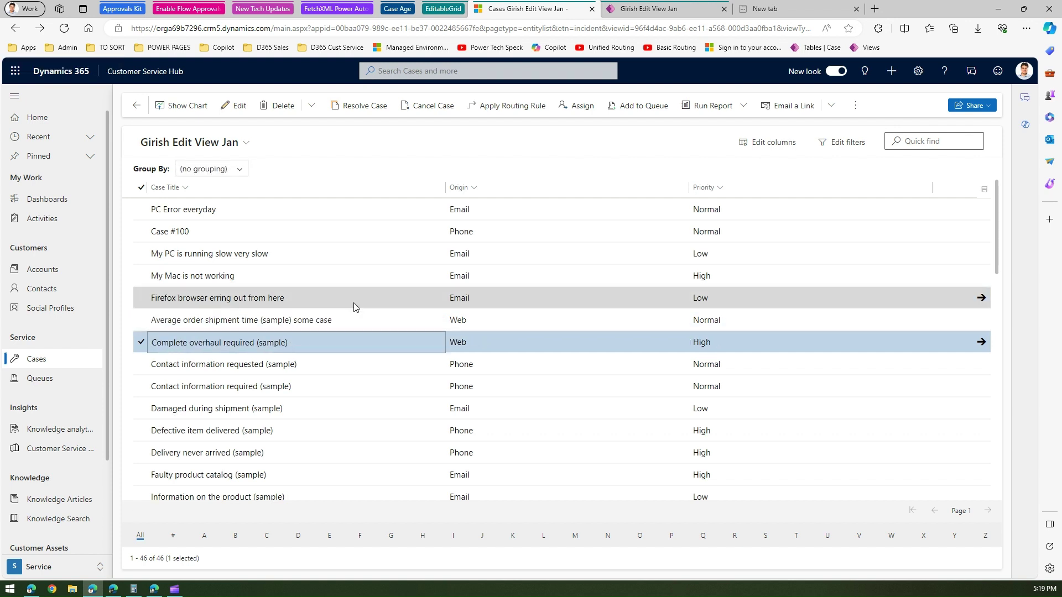
Set origins inline: Mac case to Web, slow PC case to Facebook, Case #100 to Twitter.
click(506, 273)
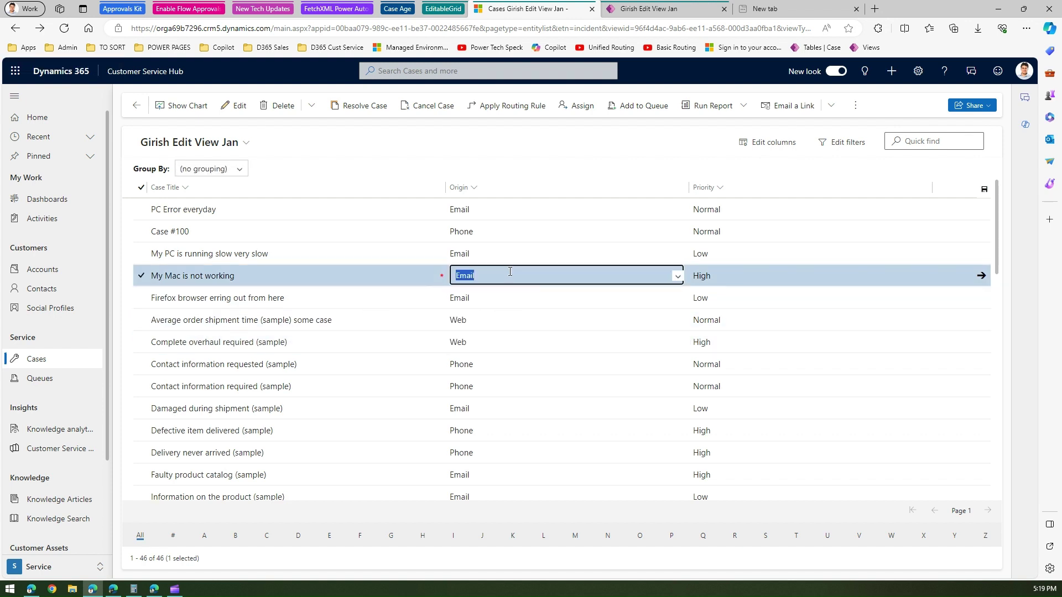
click(667, 283)
click(475, 337)
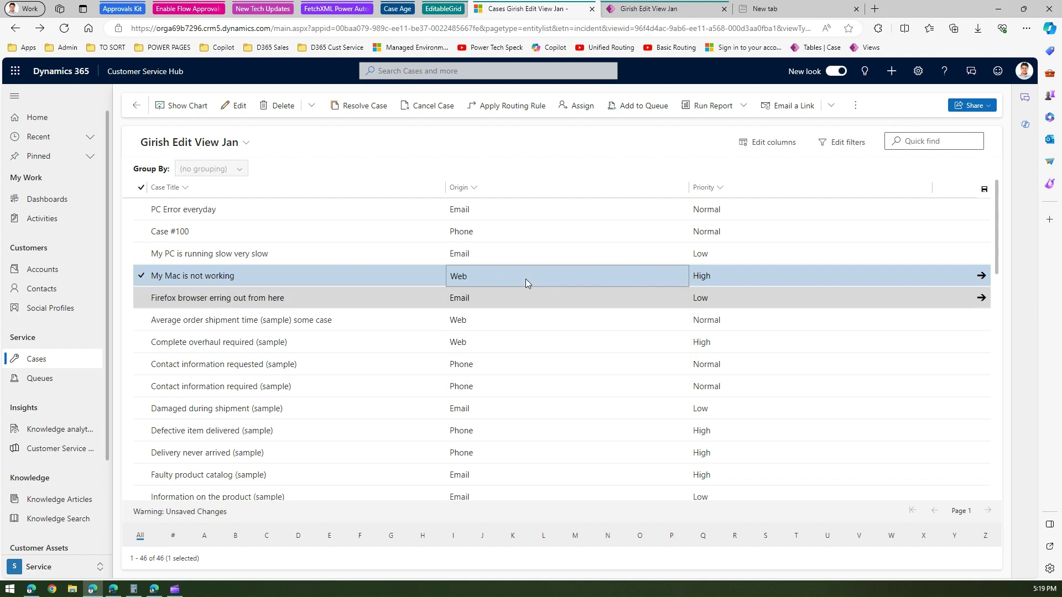
click(589, 253)
click(677, 256)
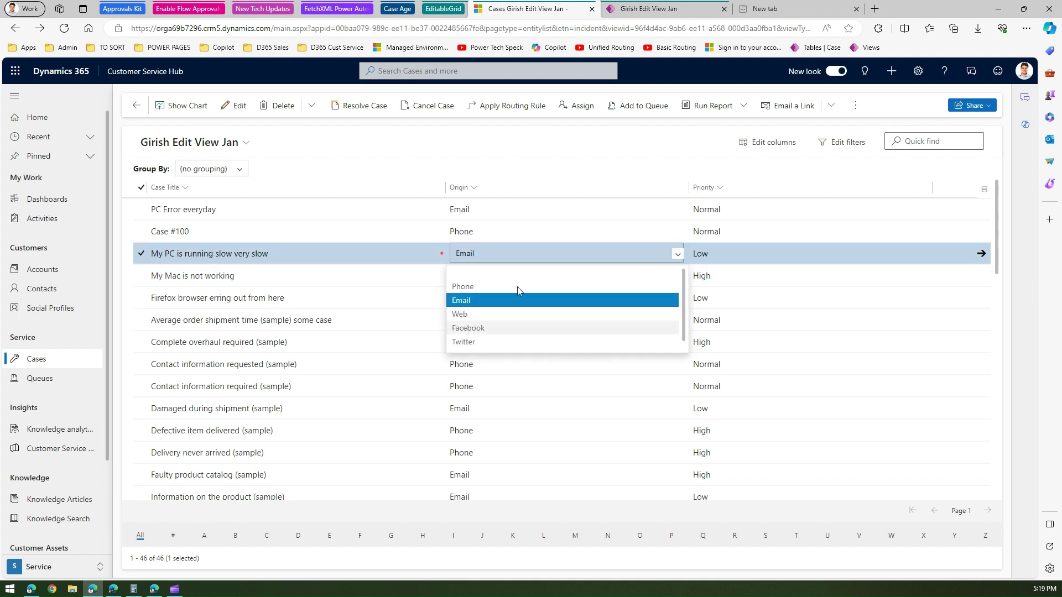
click(487, 325)
click(566, 231)
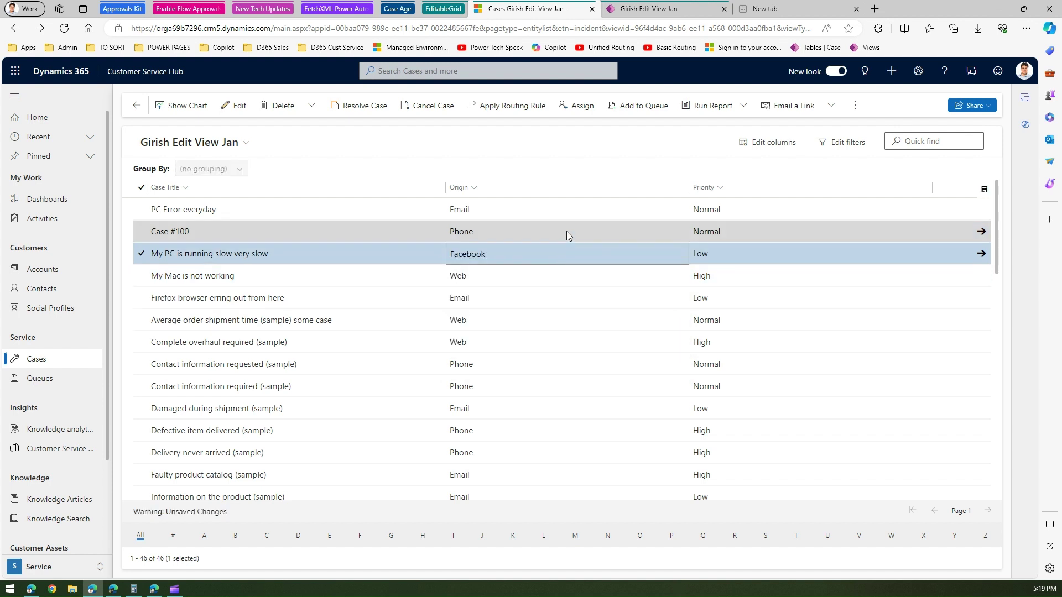
click(681, 236)
click(677, 233)
click(502, 317)
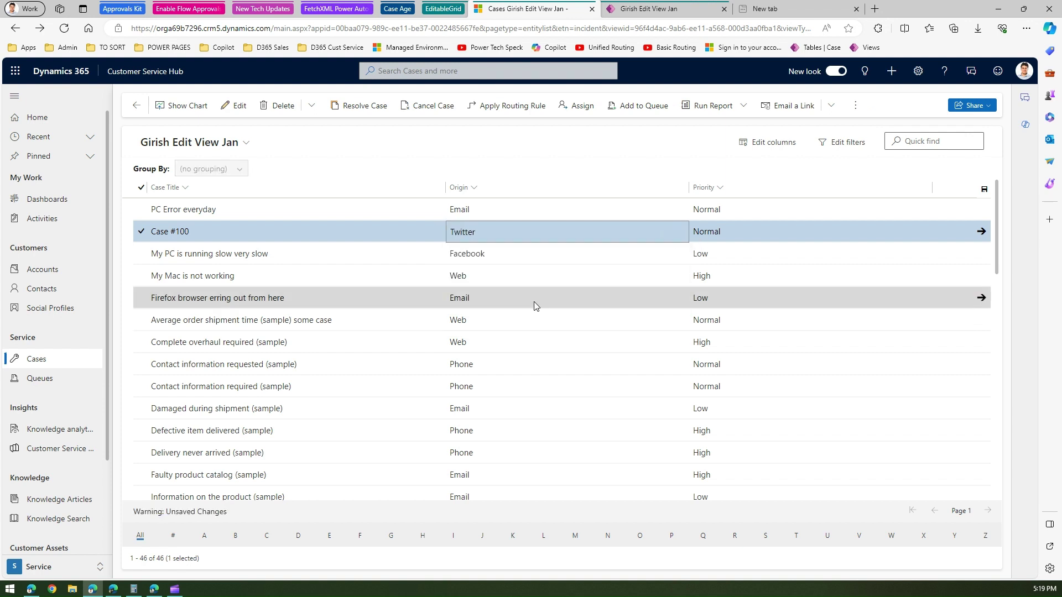
Give the slow PC case High priority and the Mac case Normal, then save.
click(744, 255)
click(920, 254)
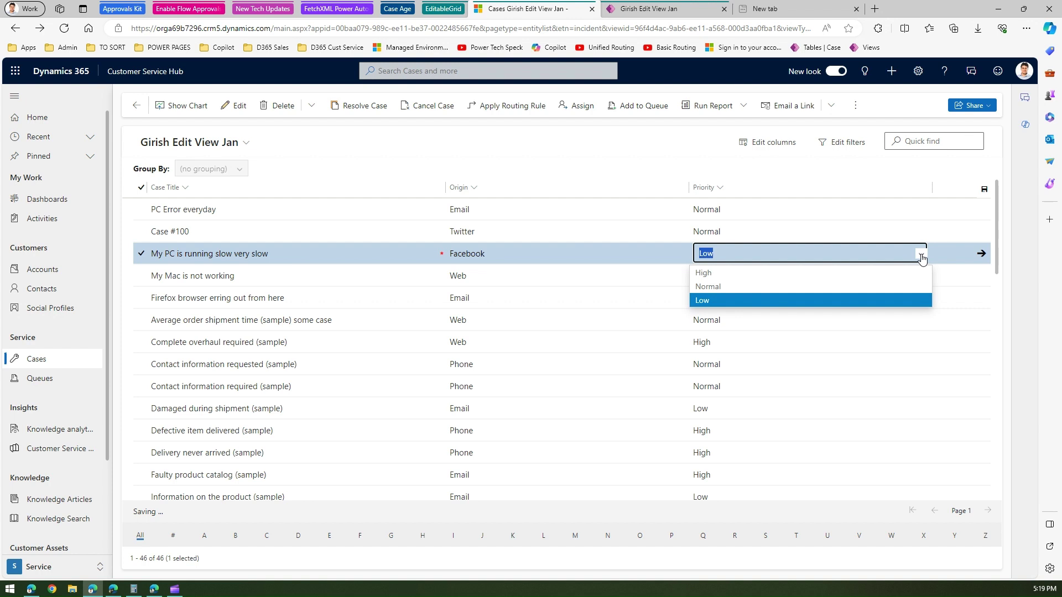
click(728, 275)
click(728, 274)
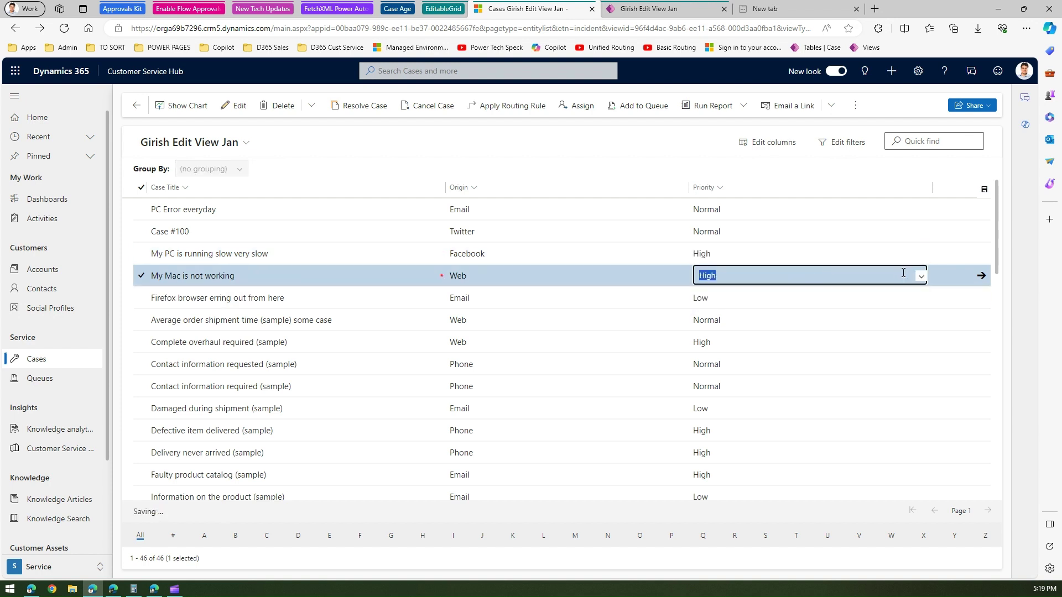
click(730, 275)
click(732, 310)
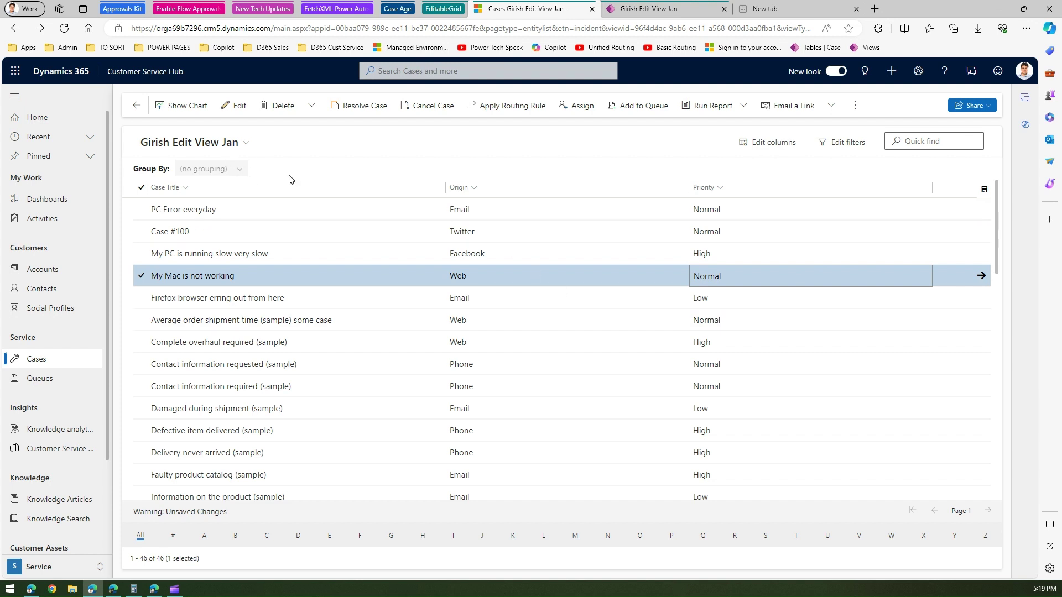
key(ctrl+s)
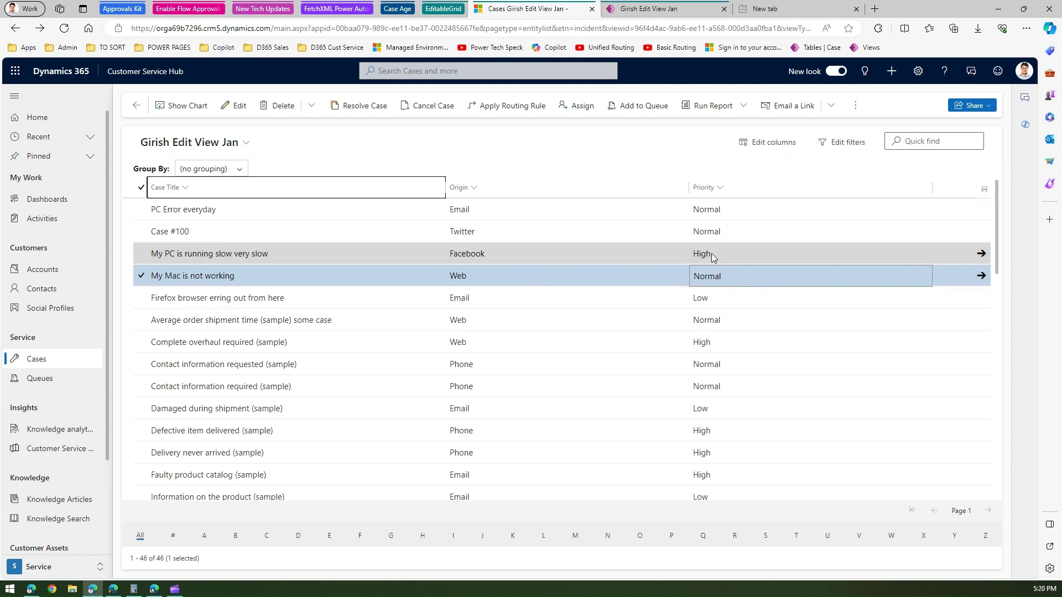
click(232, 209)
click(232, 231)
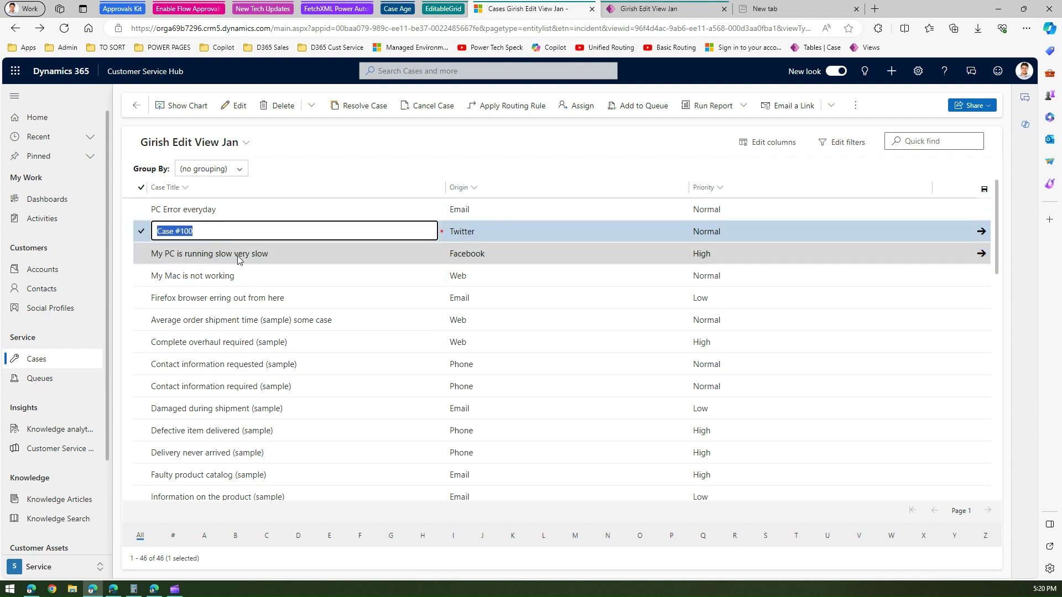
click(239, 255)
click(239, 276)
click(249, 299)
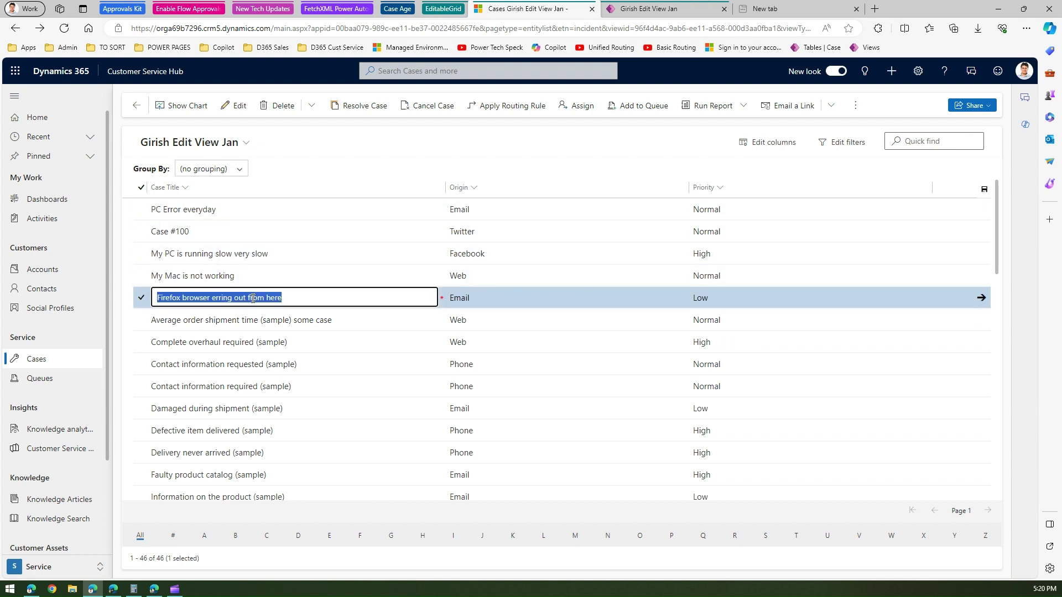
click(262, 321)
click(266, 343)
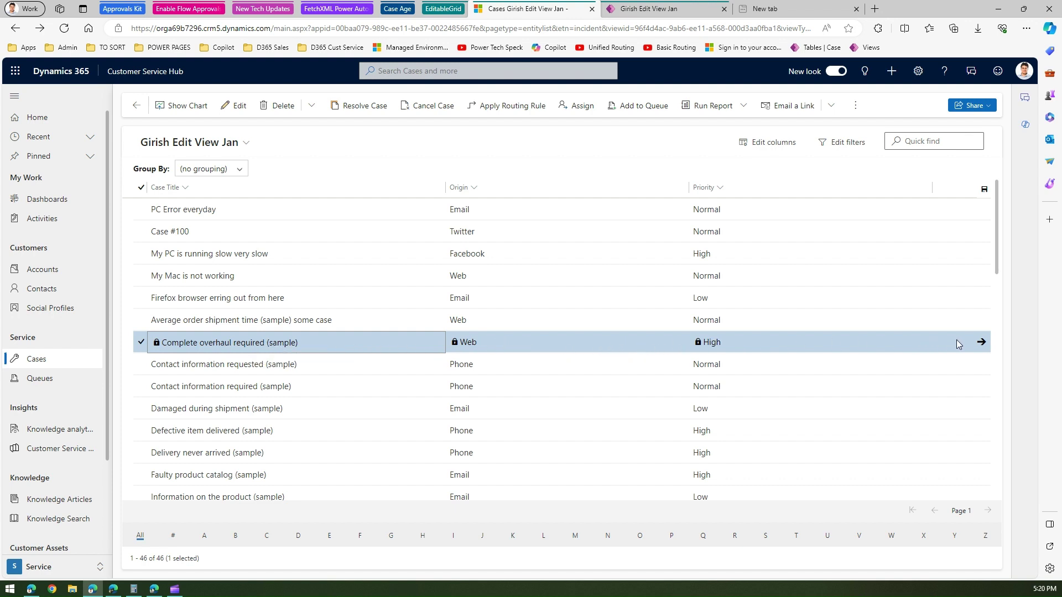
click(982, 343)
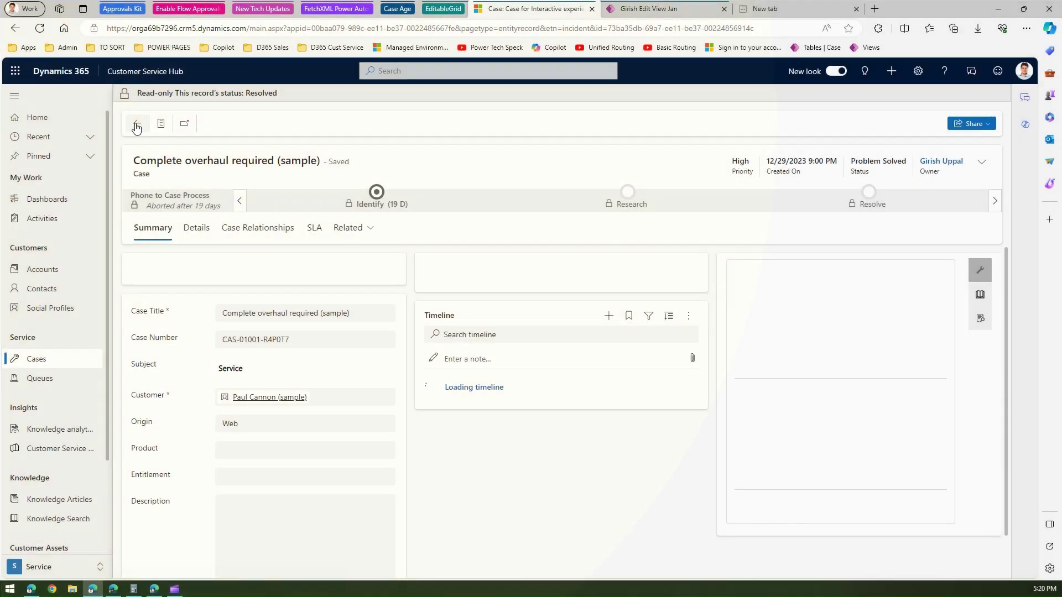
click(137, 124)
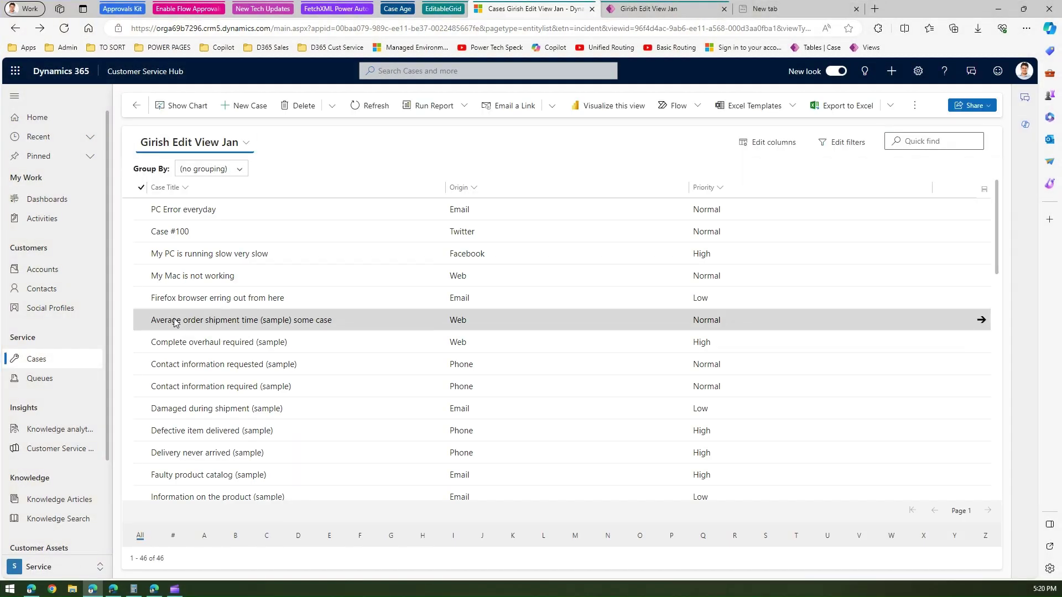
Select the five cases: PC Error everyday, Case #100, slow PC, Mac and Firefox.
click(142, 210)
click(142, 232)
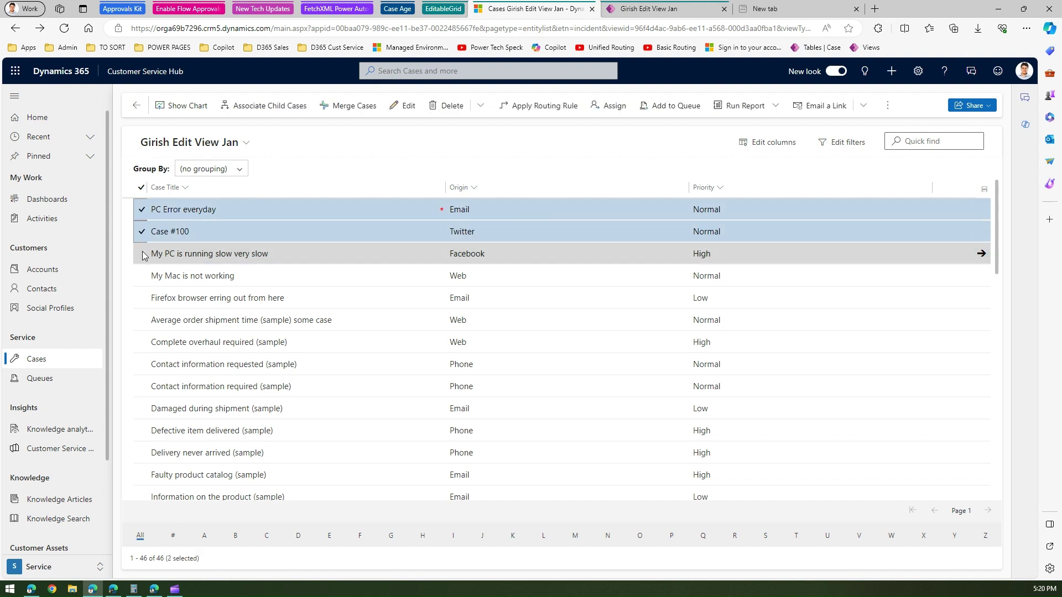
click(142, 254)
click(143, 276)
click(142, 298)
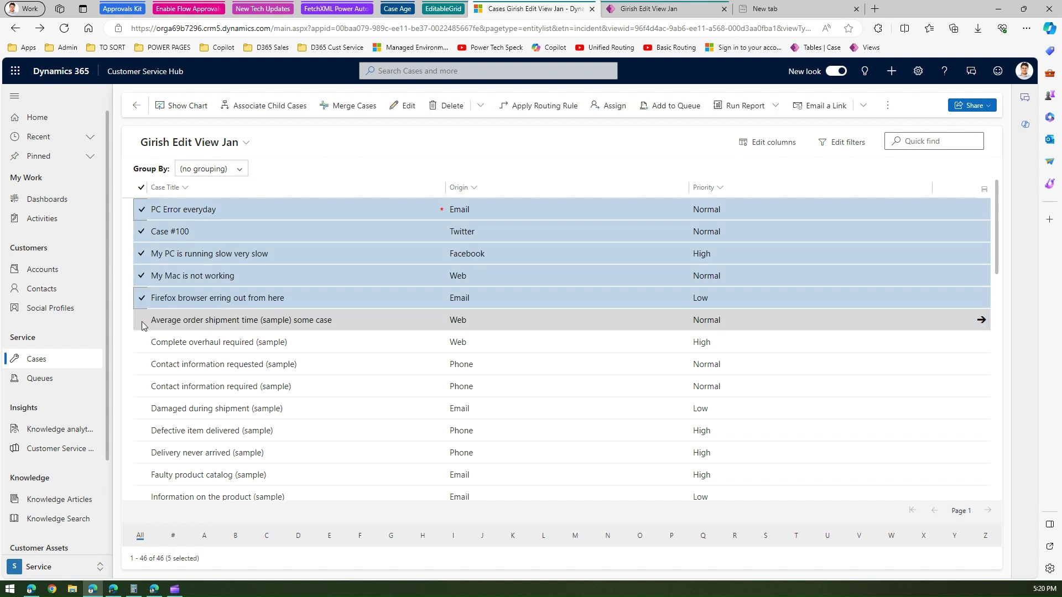
click(142, 321)
click(142, 321)
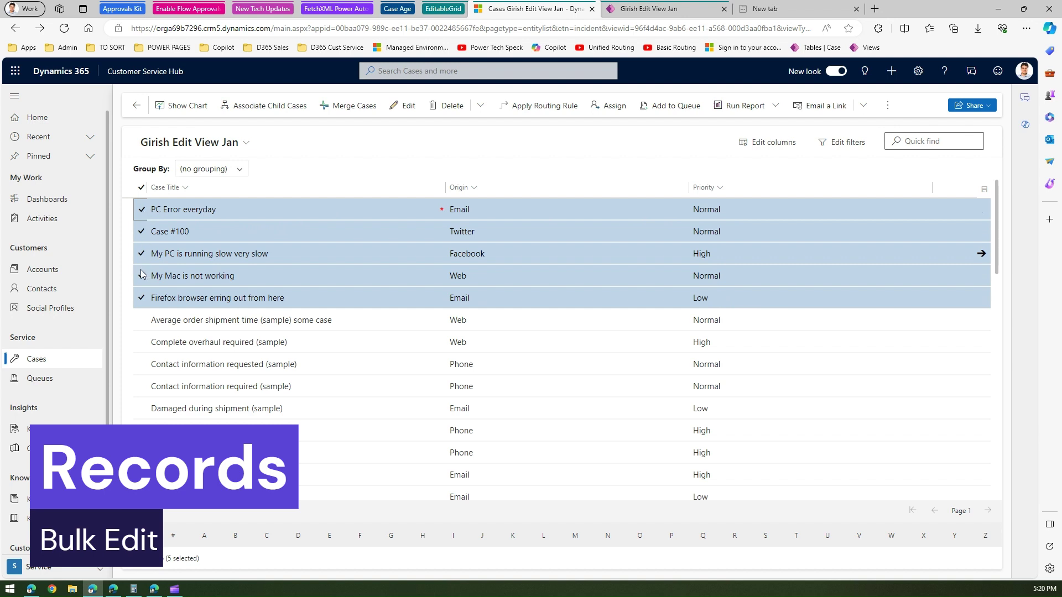
Bulk-edit the selected cases to Low priority and Facebook origin, and save.
click(409, 105)
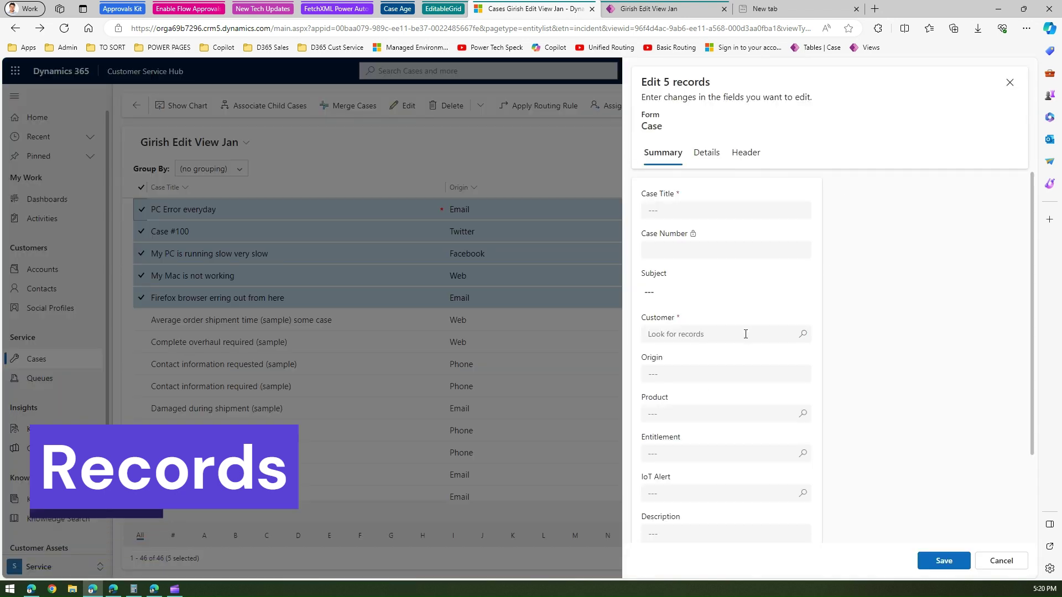
click(752, 154)
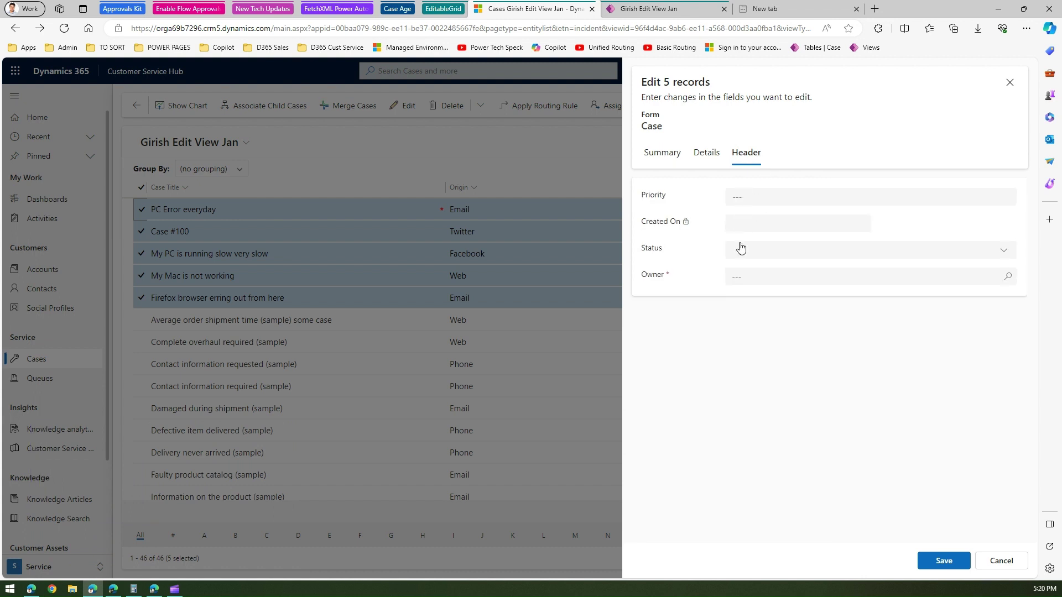
click(761, 198)
click(755, 274)
click(667, 158)
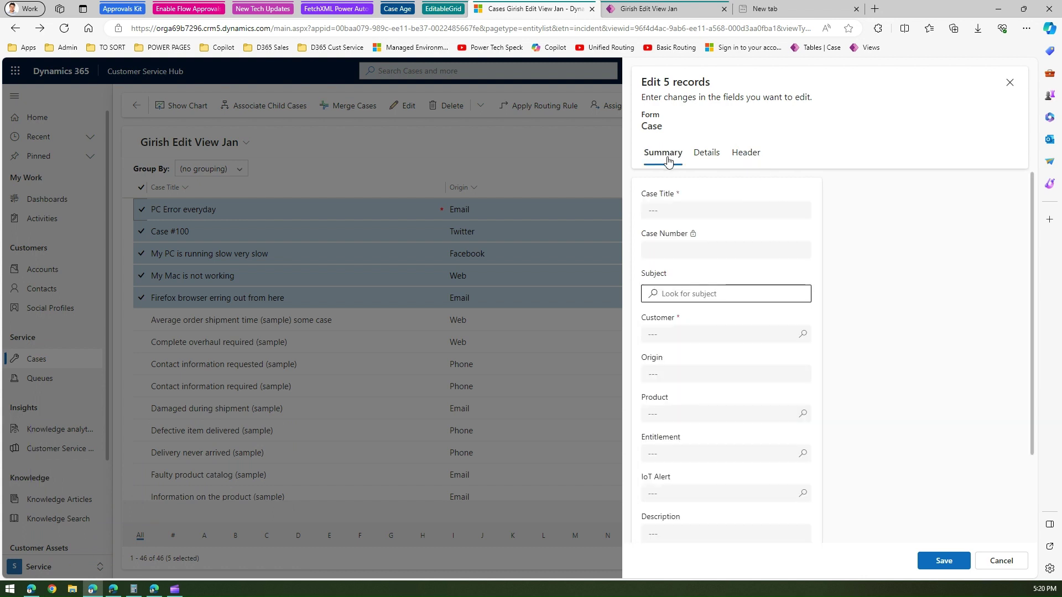
click(682, 374)
click(681, 474)
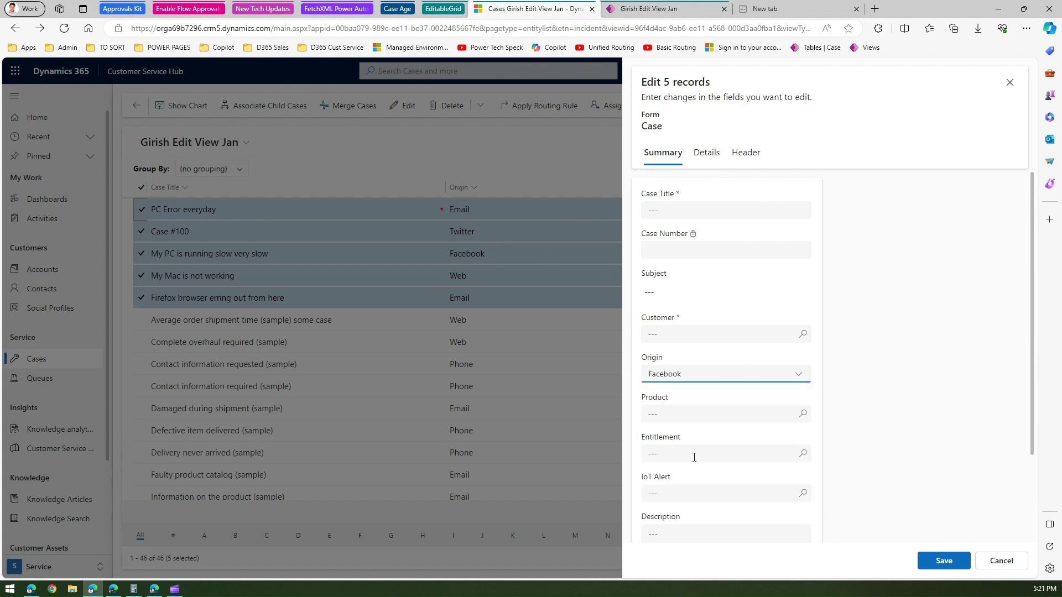
click(746, 155)
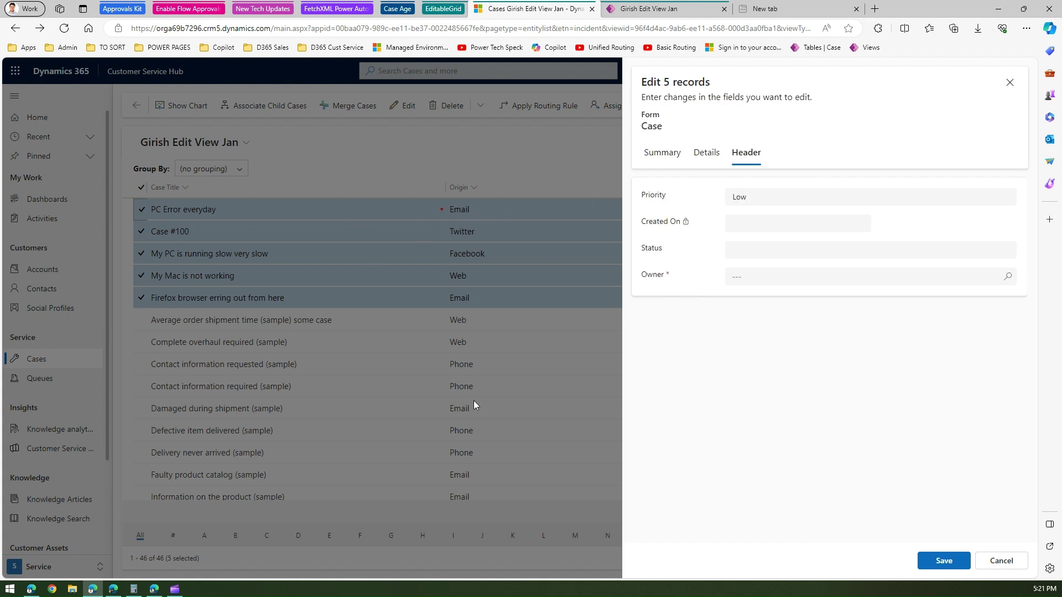
click(952, 561)
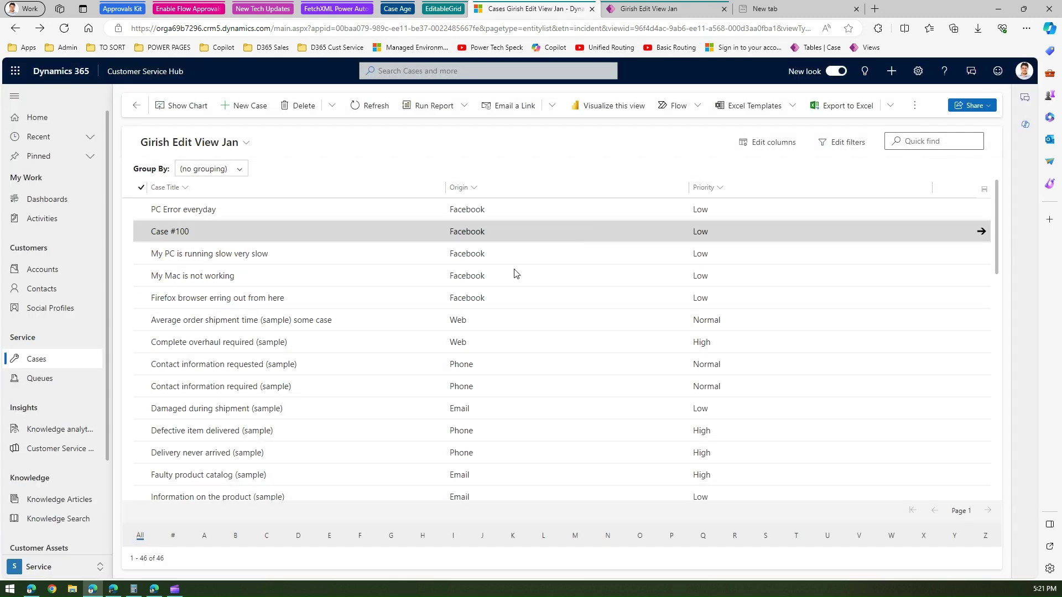
click(751, 211)
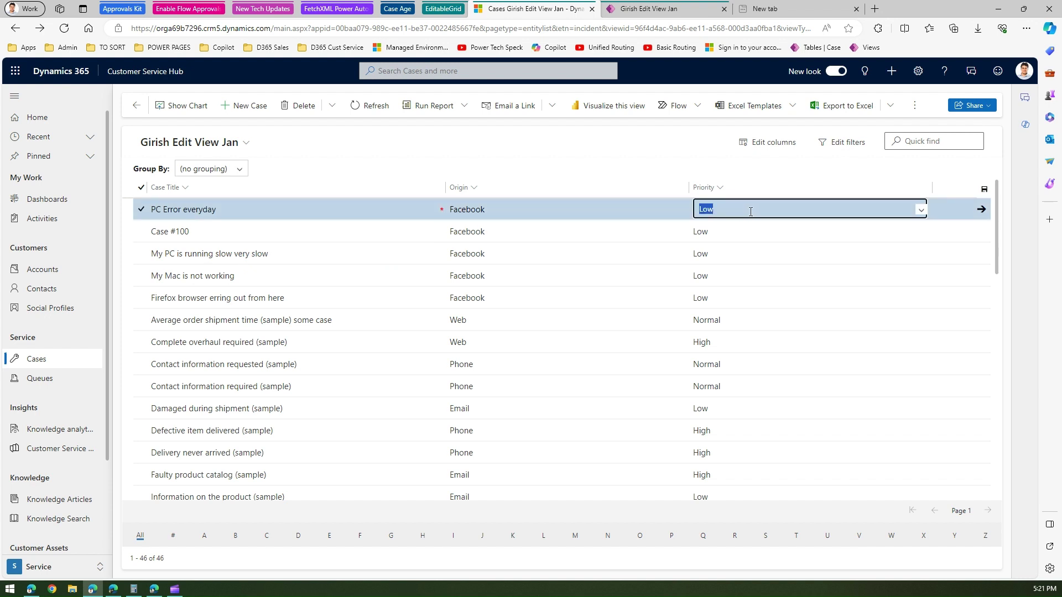
click(982, 209)
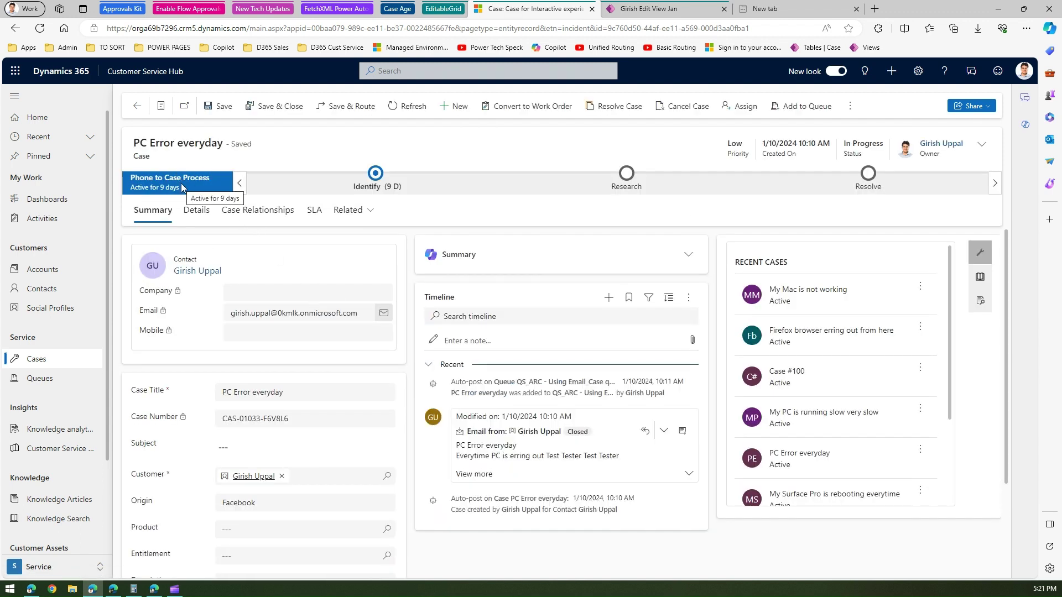
click(135, 109)
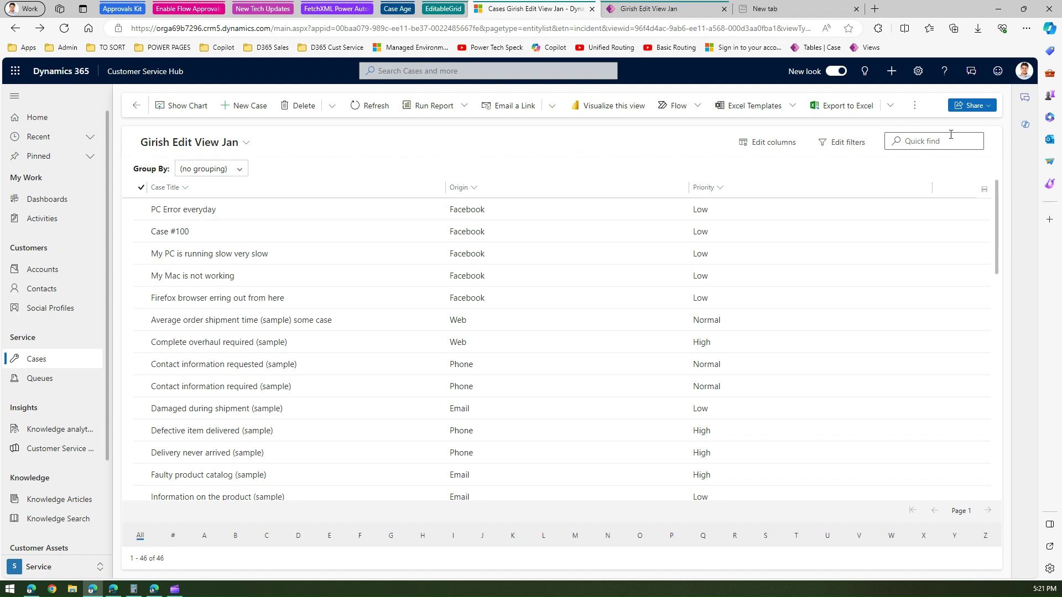
Show the case list as a read-only grid.
click(913, 109)
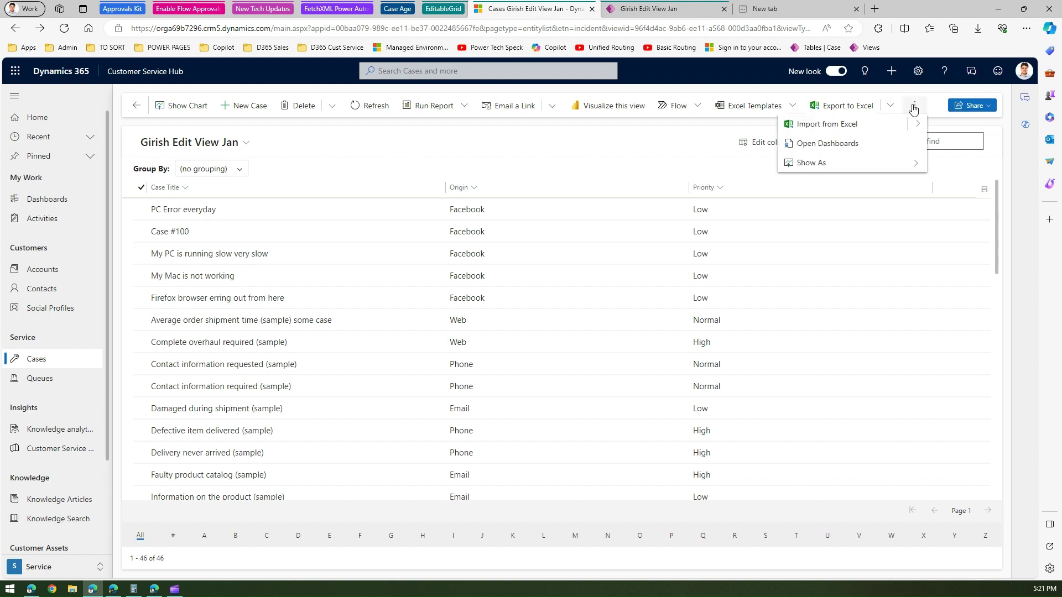
click(903, 164)
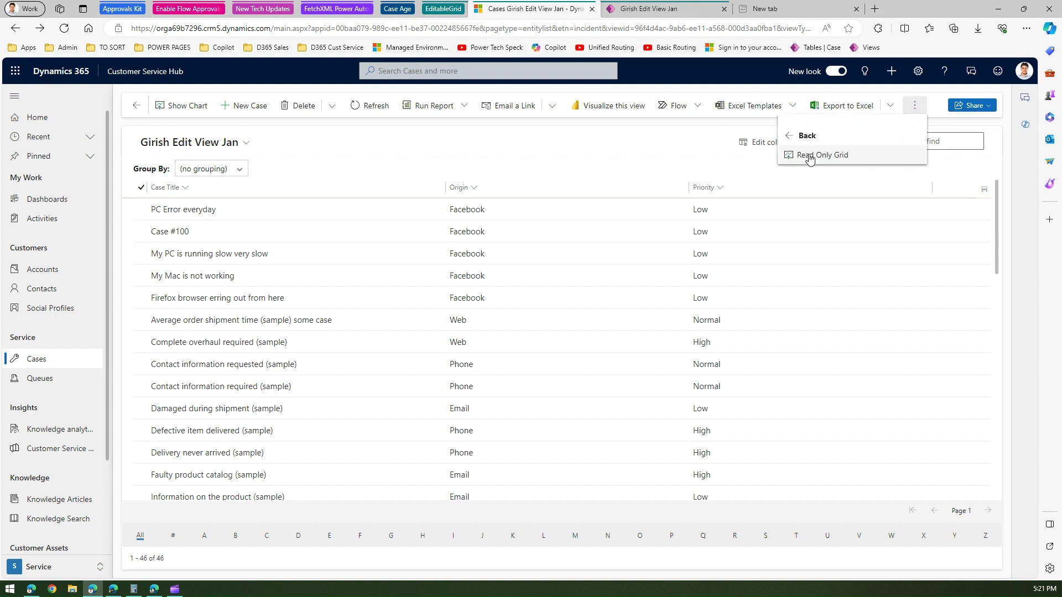
click(809, 158)
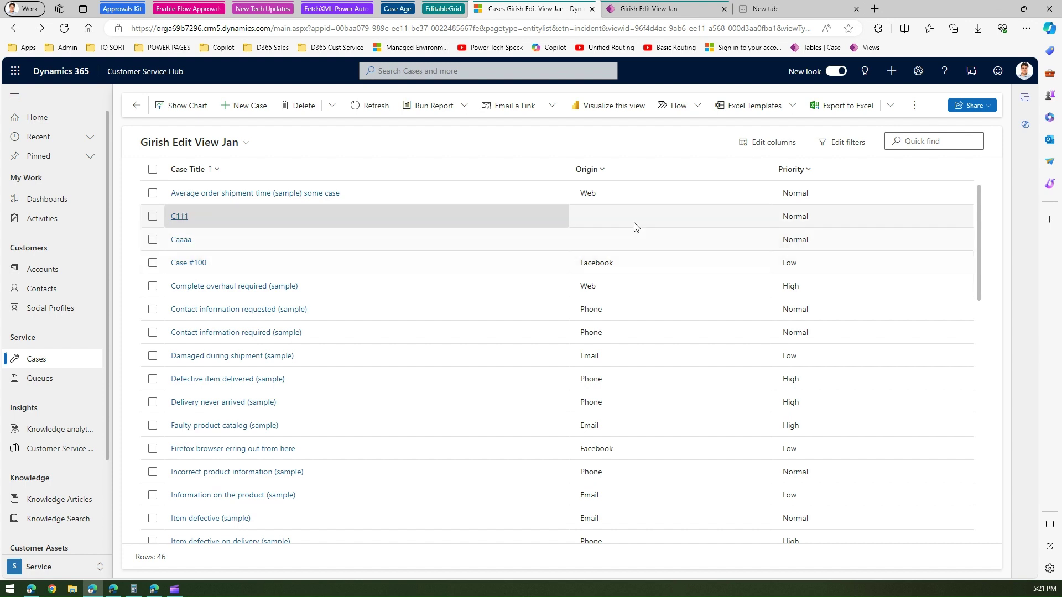
Switch the case list back to an editable grid.
click(915, 106)
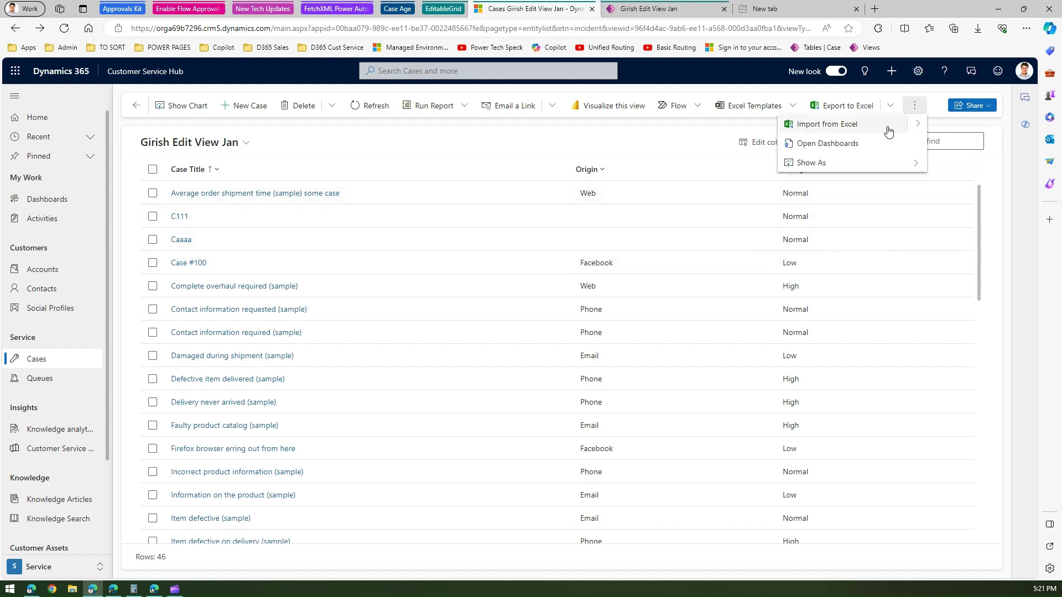
click(907, 165)
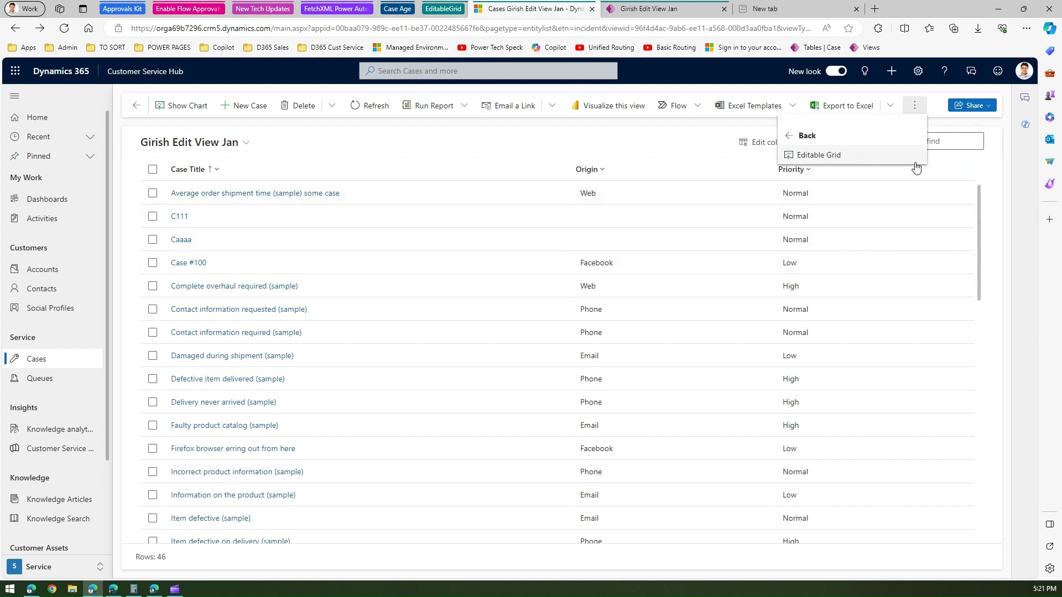
click(818, 155)
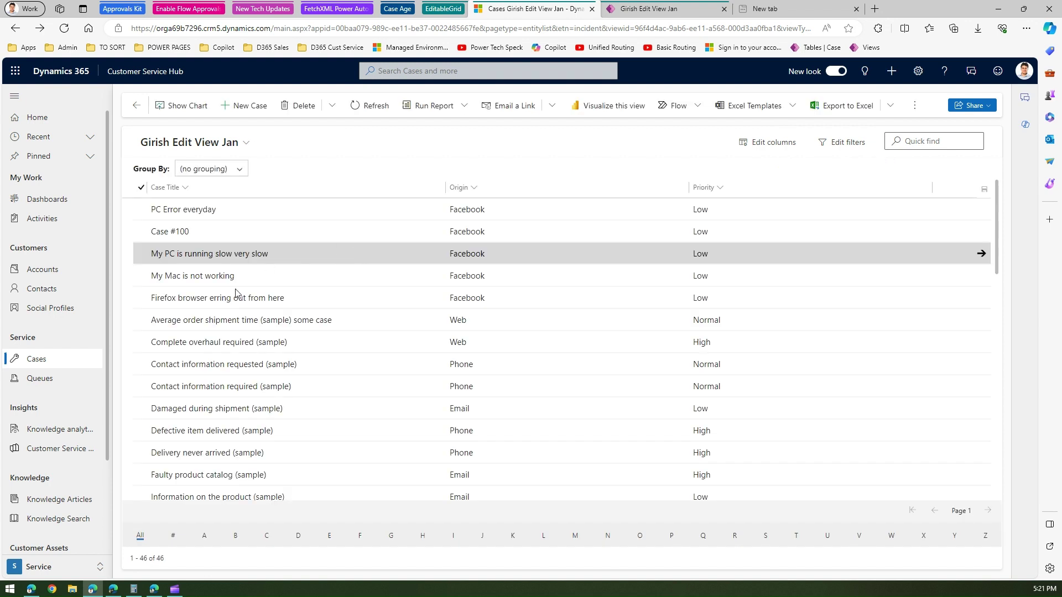
Select the My PC is running slow, Case #100 and PC Error everyday cases.
click(142, 253)
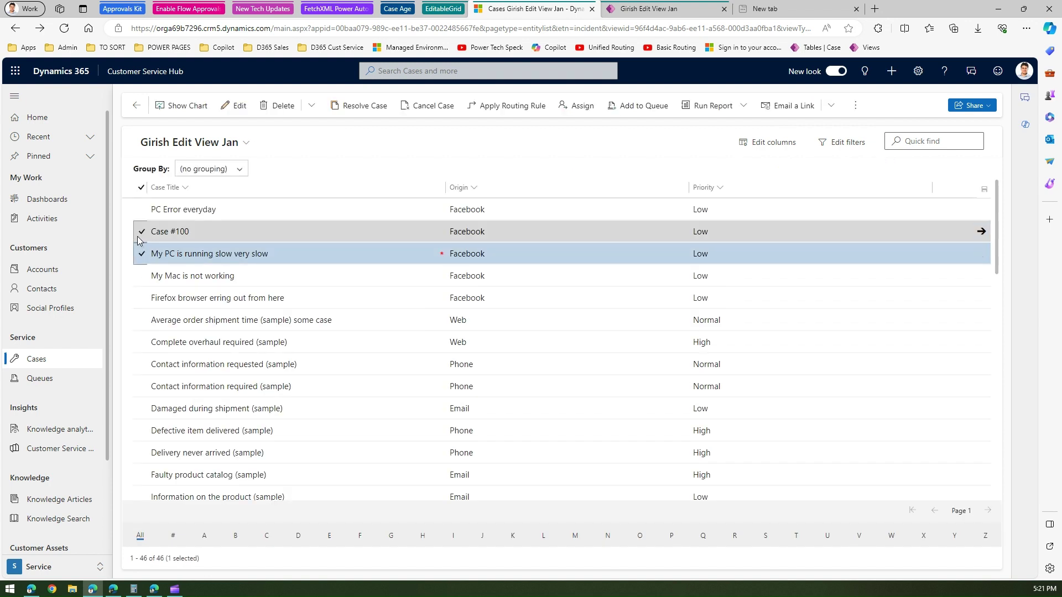
click(142, 231)
click(139, 213)
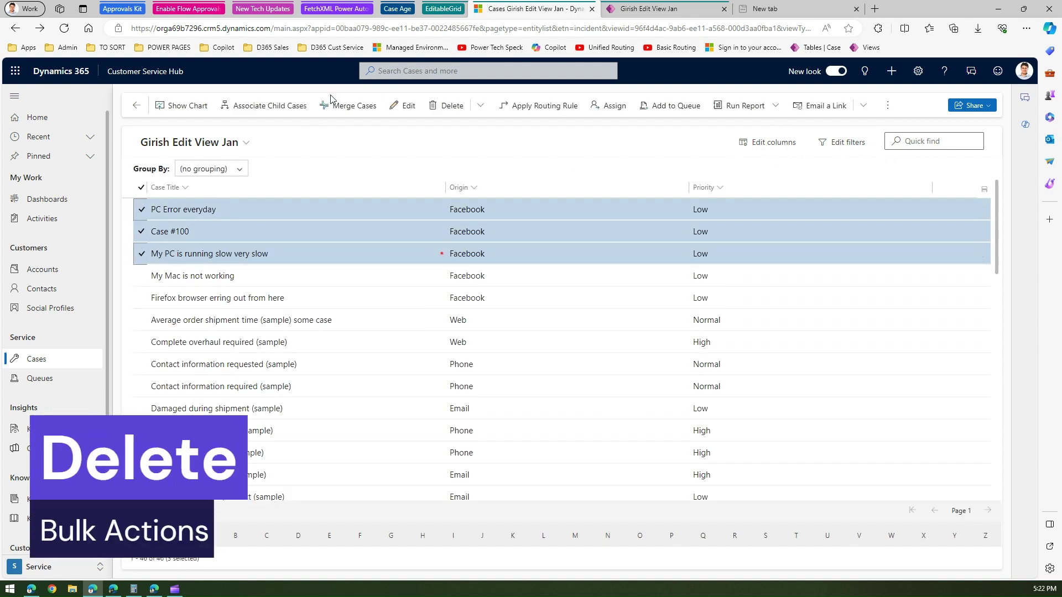
Back out of the Delete options without deleting, and bring up the Group By choices.
click(482, 106)
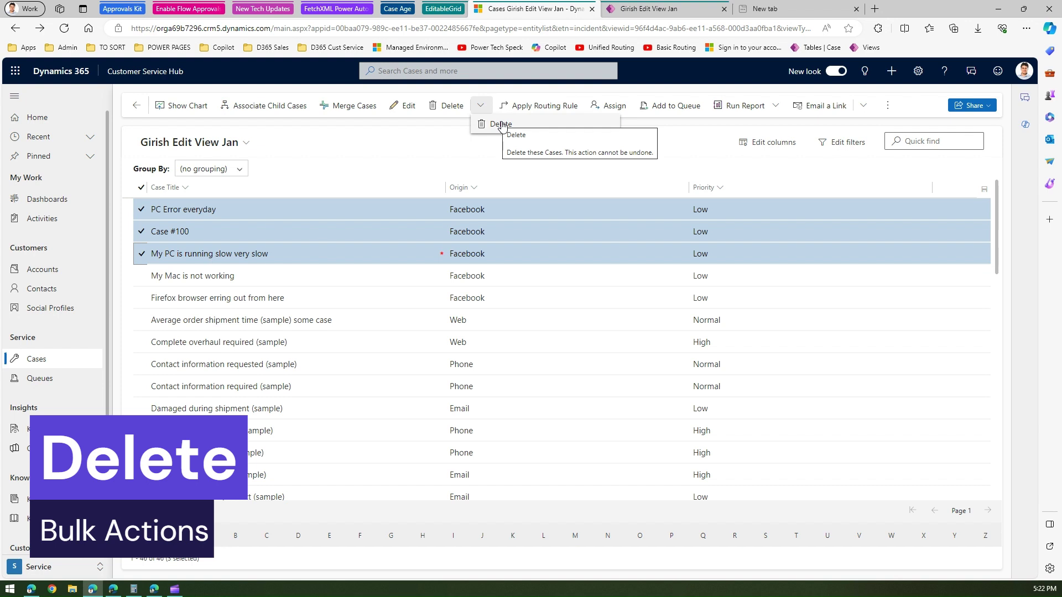
click(440, 167)
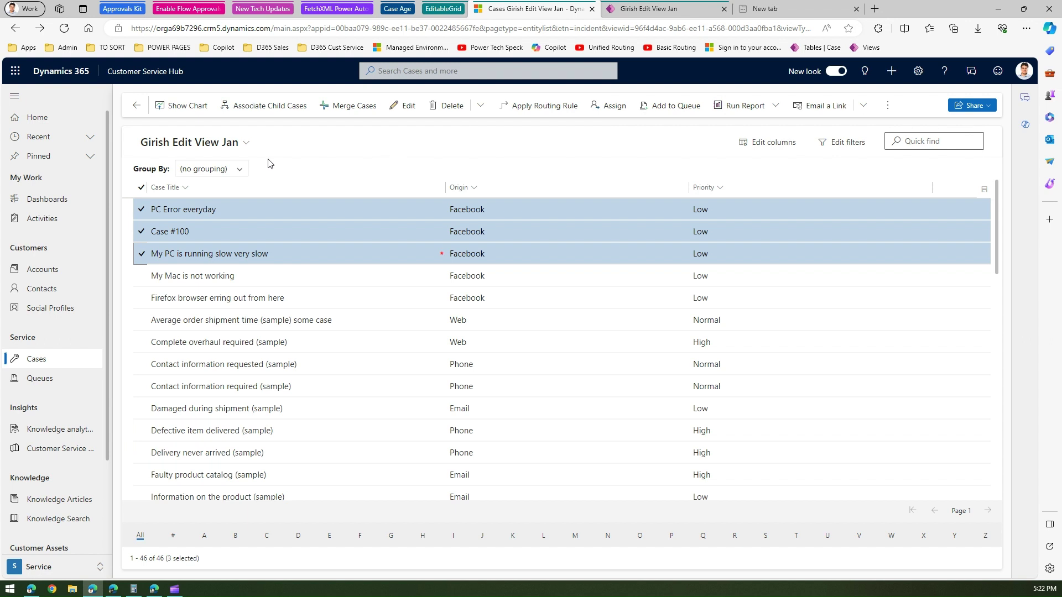
click(240, 169)
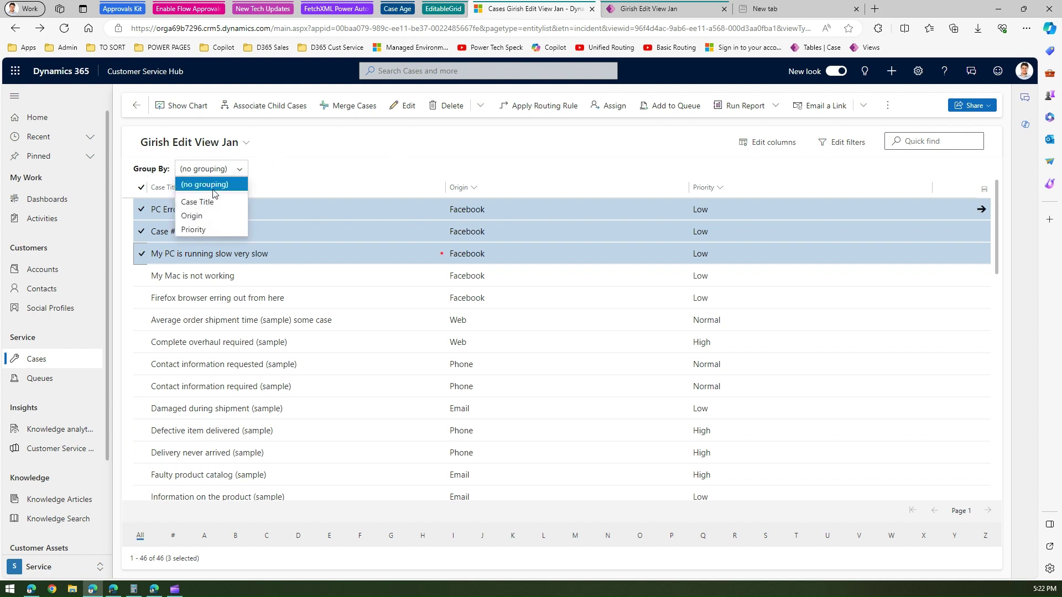
Group cases by Origin and collapse the Email, Facebook, Phone and Web groups, leaving '---' expanded.
click(203, 217)
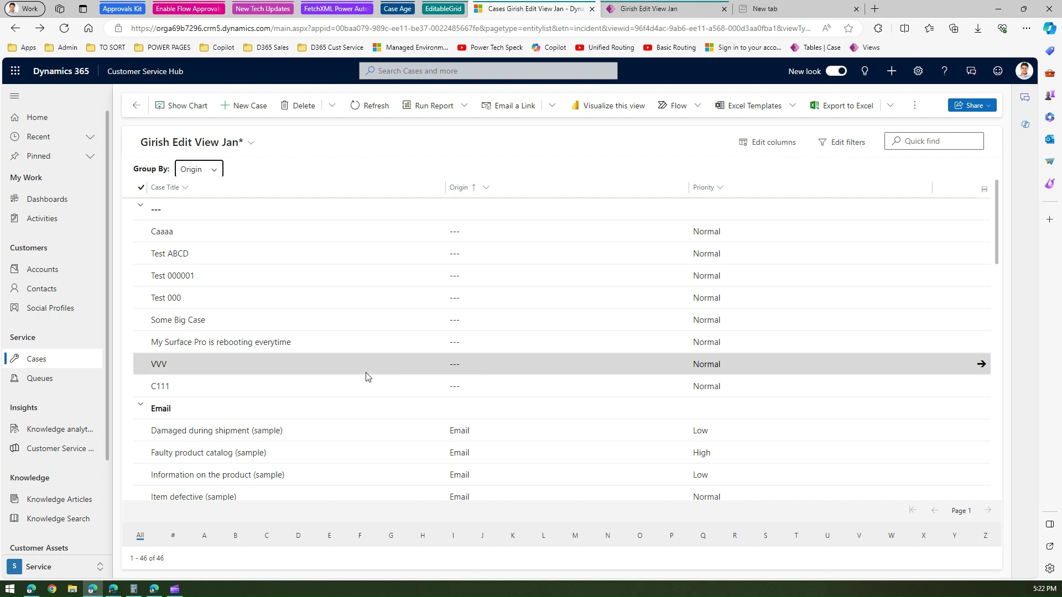
click(141, 208)
click(141, 232)
click(141, 254)
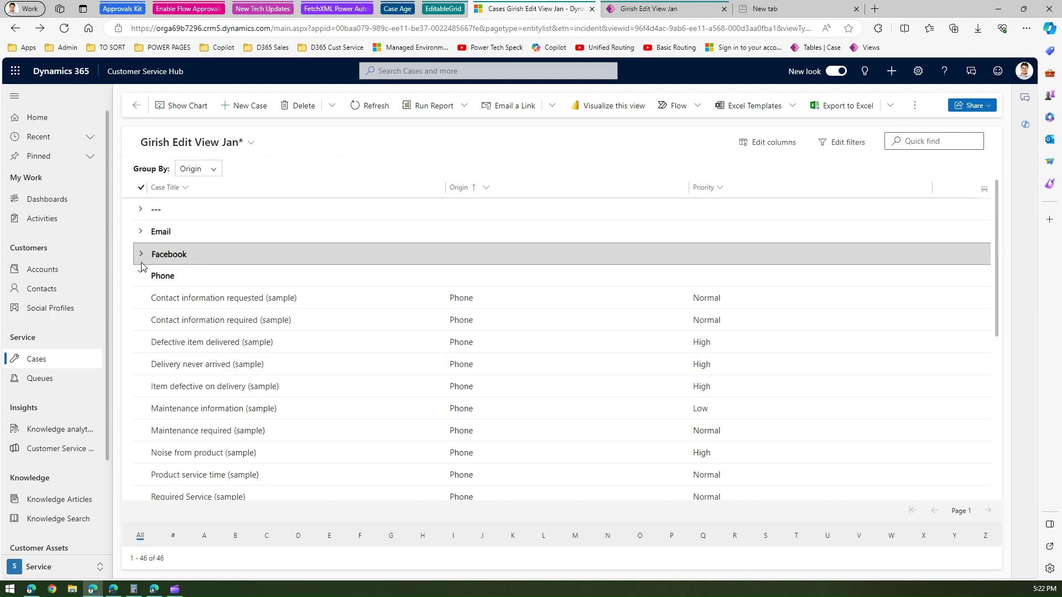
click(142, 275)
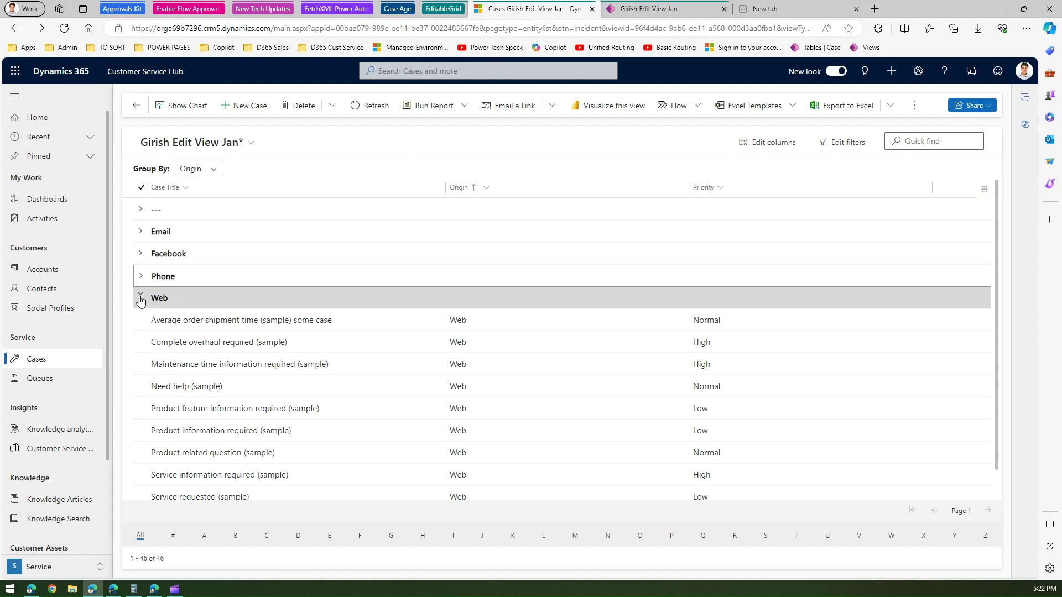
click(140, 298)
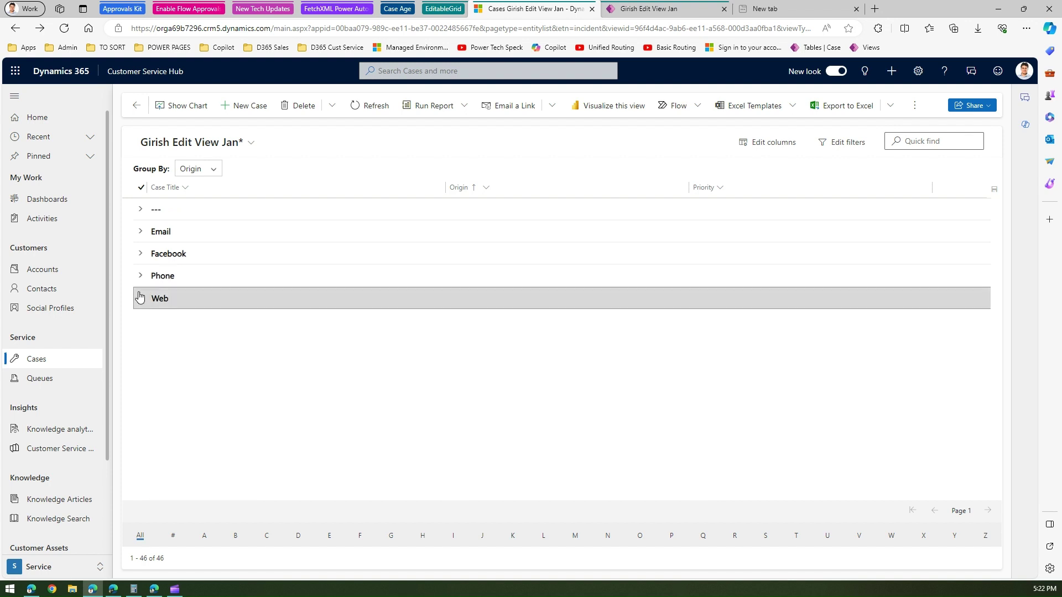
click(141, 210)
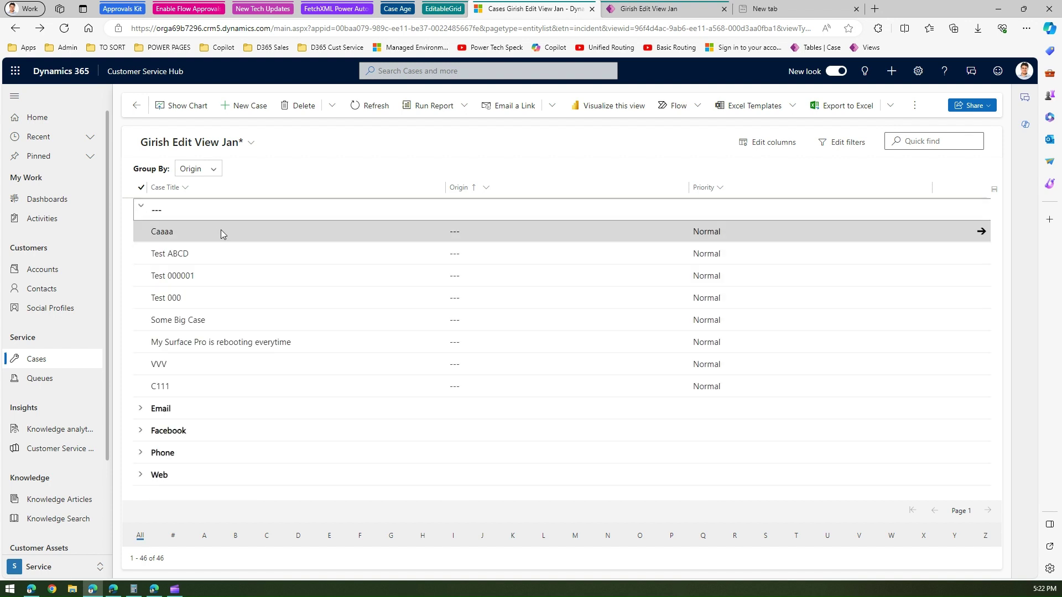
Try bulk editing all eight '---' cases, then cancel the inactive-records warning.
click(141, 232)
click(141, 254)
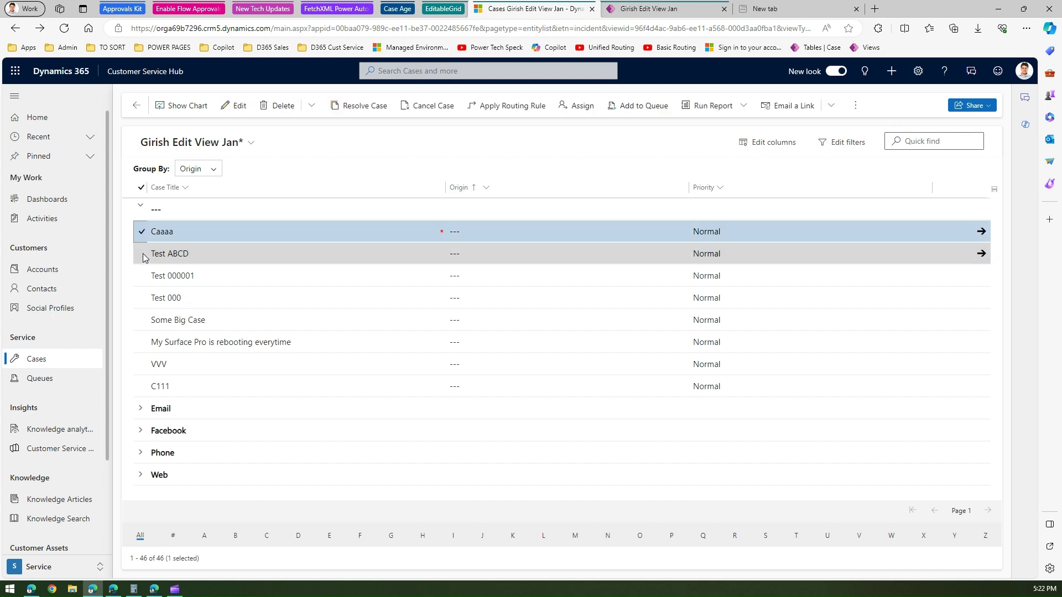
click(142, 275)
click(141, 297)
click(141, 320)
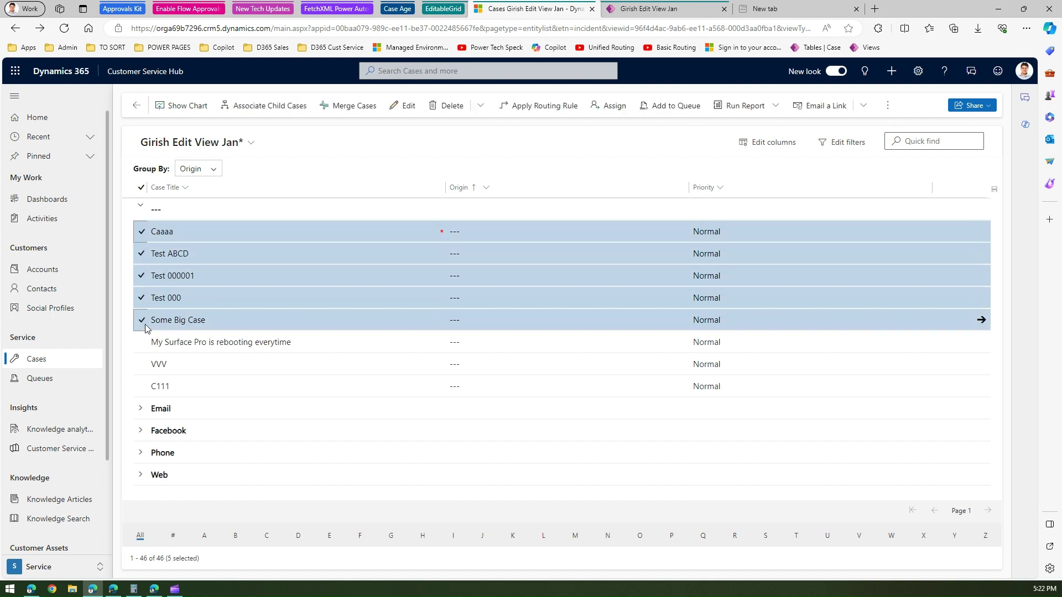
click(141, 341)
click(142, 364)
click(142, 386)
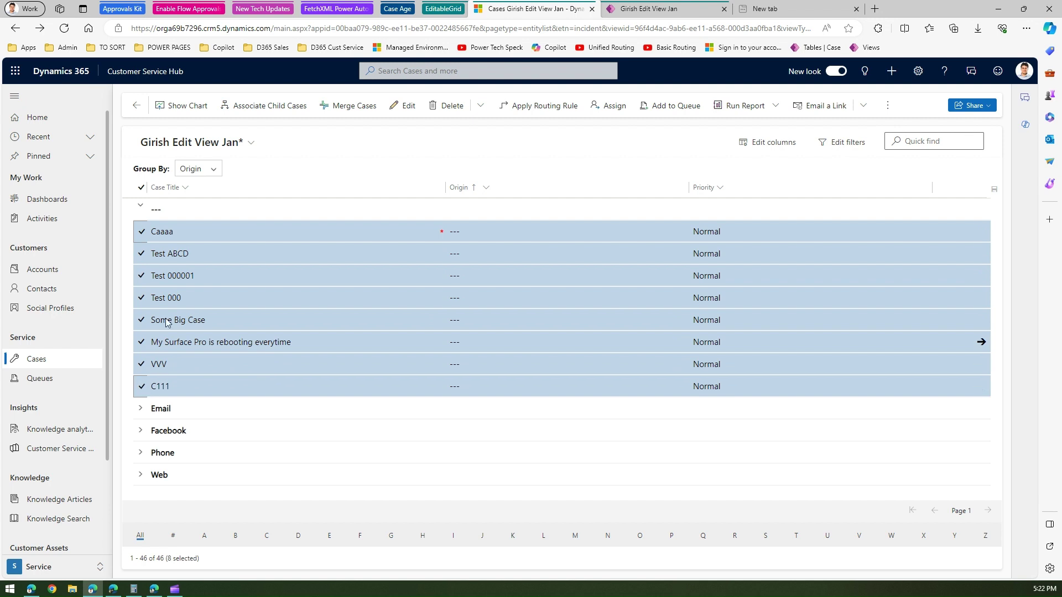
click(407, 105)
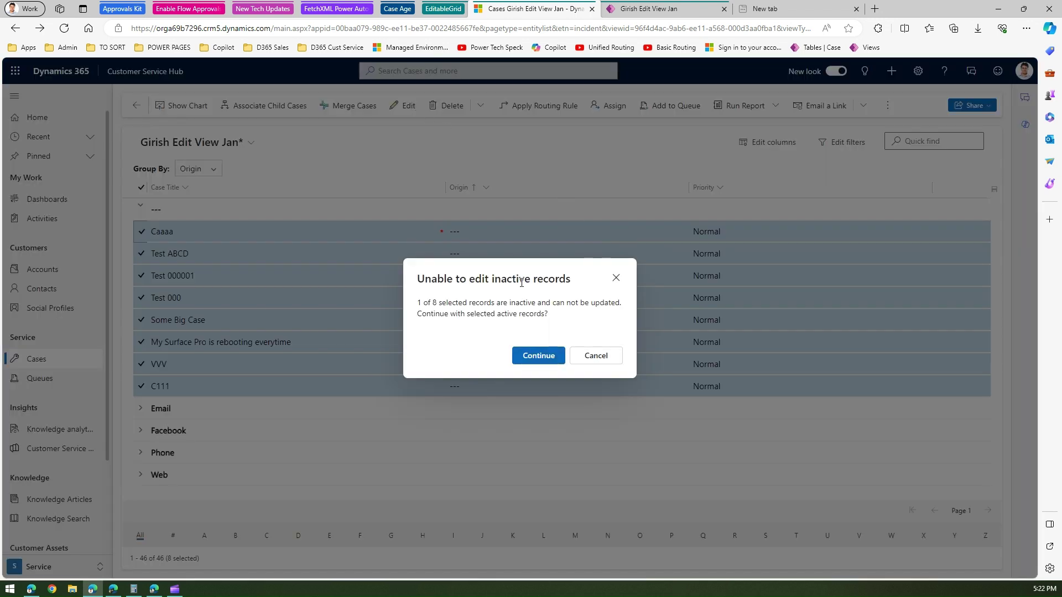
click(596, 355)
Reselect the seven active no-origin cases, excluding VVV, and open their bulk edit form.
click(260, 382)
click(177, 365)
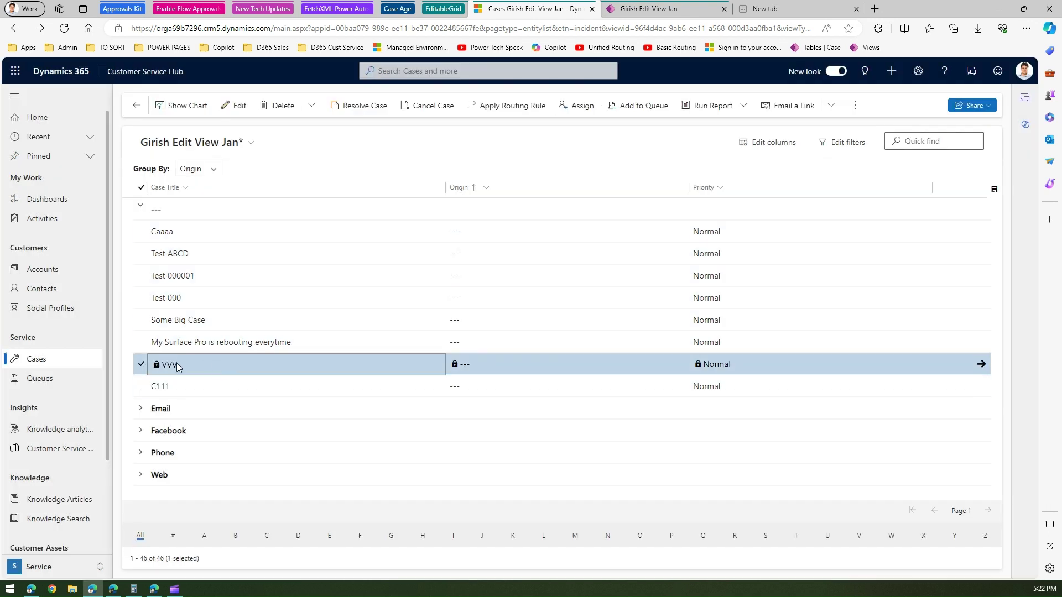
click(141, 386)
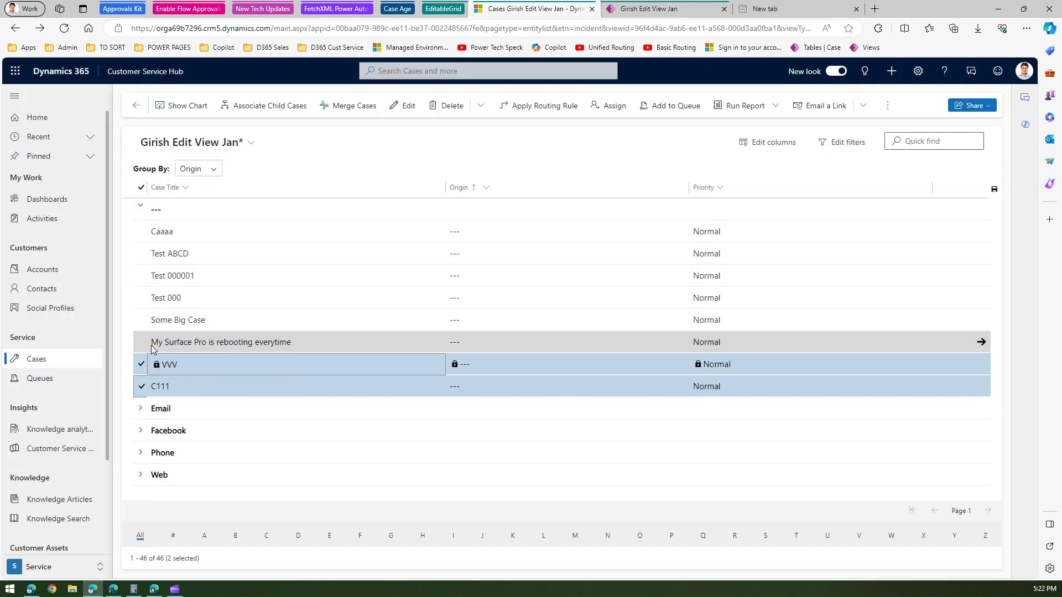
click(159, 335)
click(159, 329)
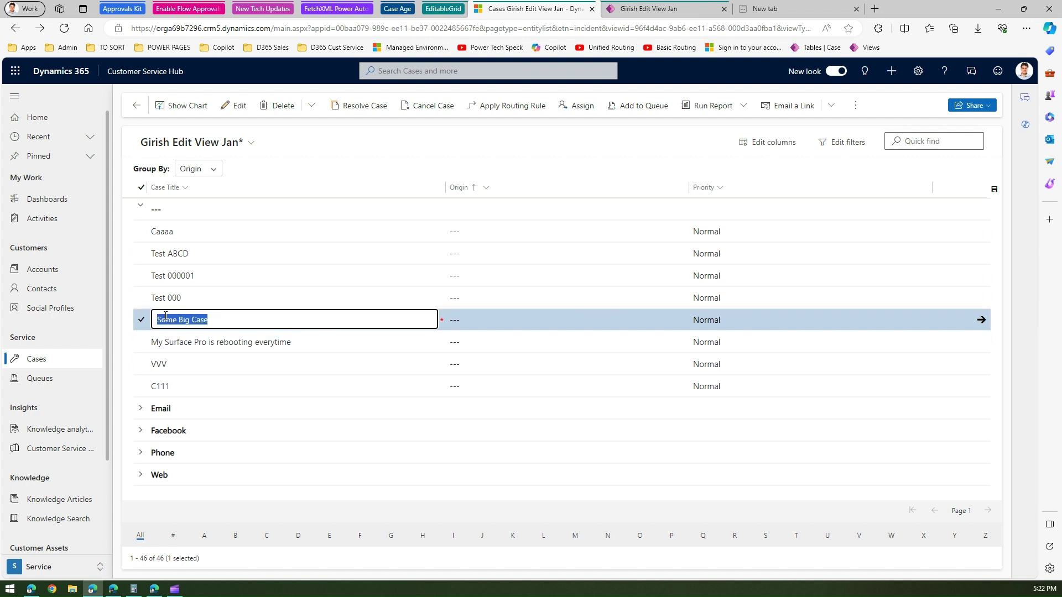
click(141, 231)
click(141, 253)
click(141, 276)
click(141, 298)
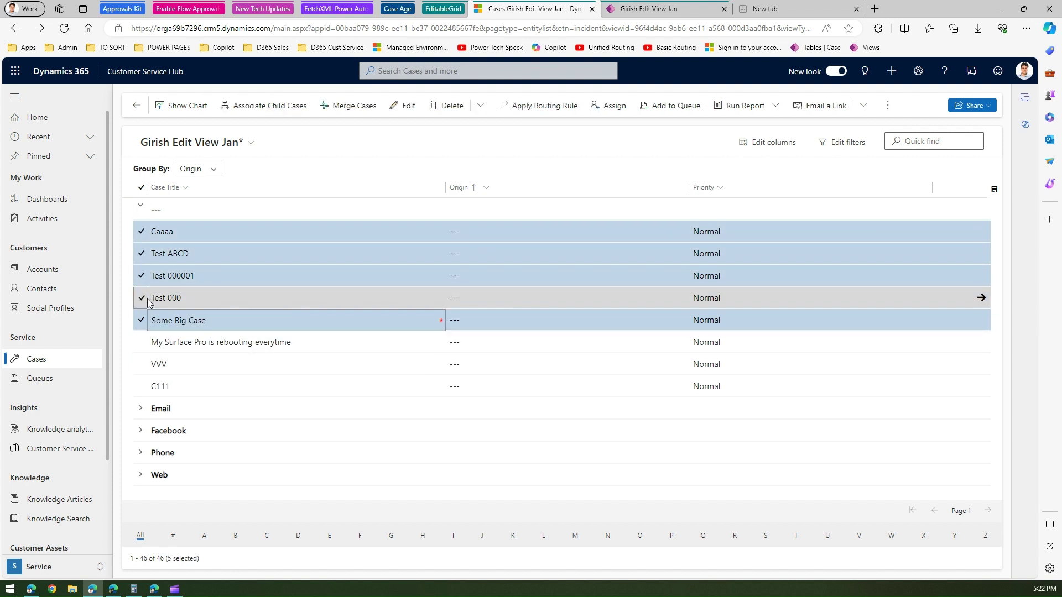
click(142, 342)
click(141, 386)
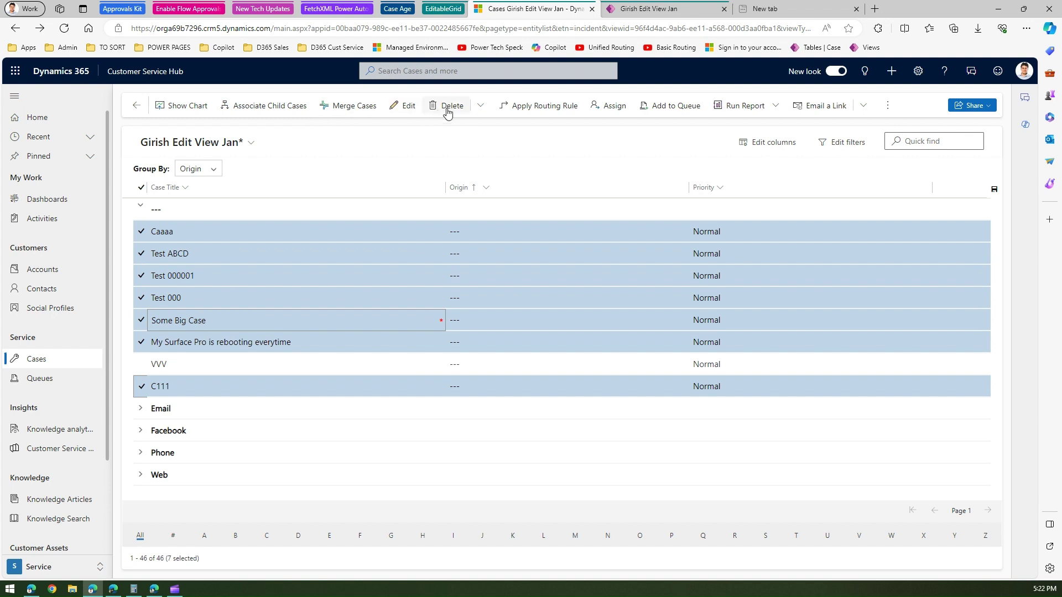
click(405, 106)
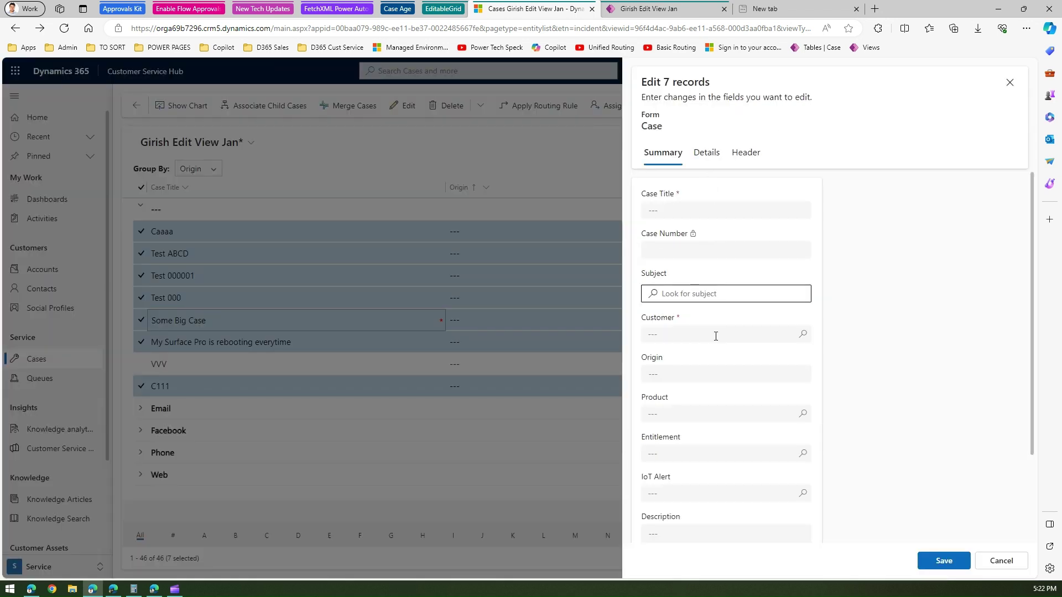
Set Origin to Web in the Edit 7 records panel and save.
click(699, 375)
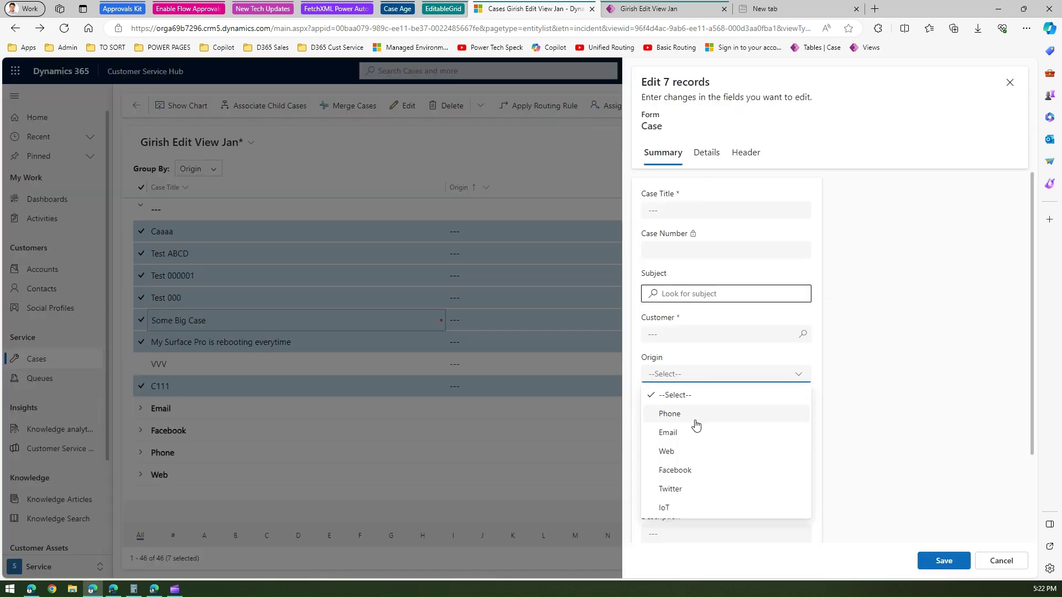
click(698, 451)
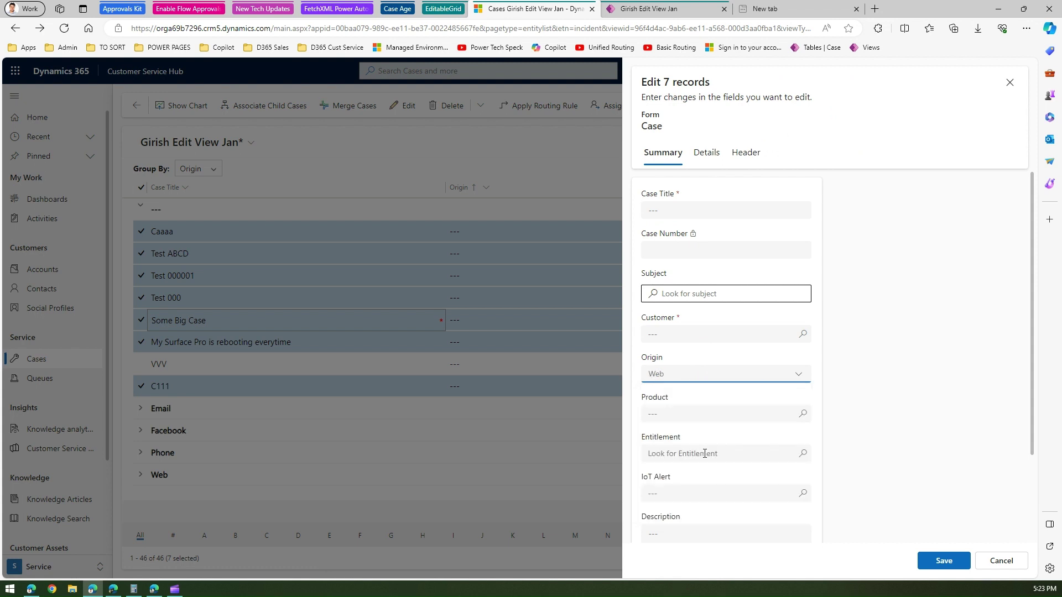
click(947, 561)
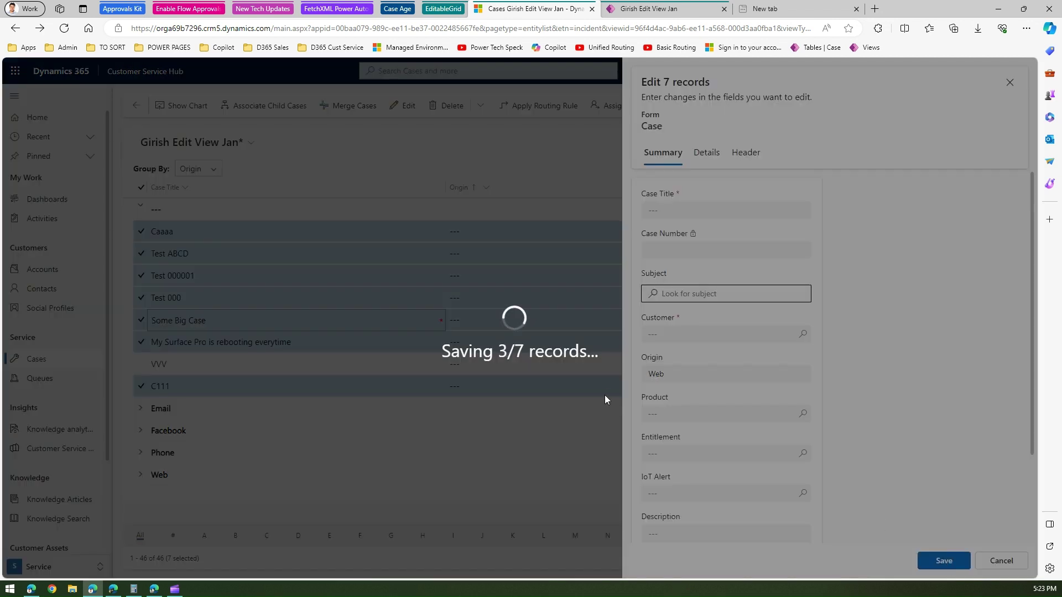